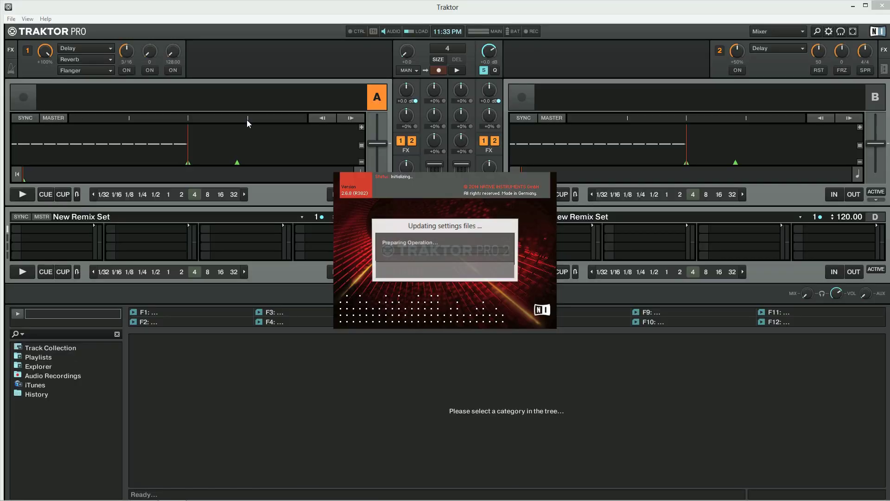
Make Traktor full screen and open Preferences at Audio Setup, showing the Komplete Audio 6 device
left_click(852, 31)
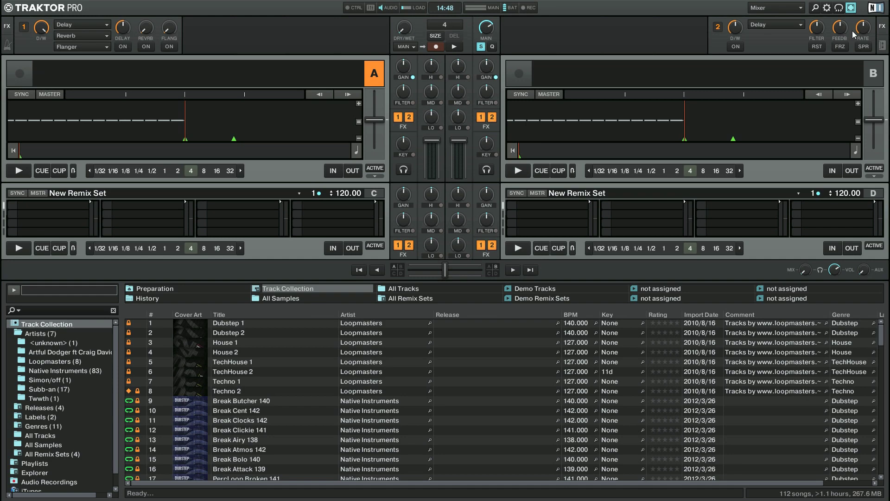
left_click(826, 7)
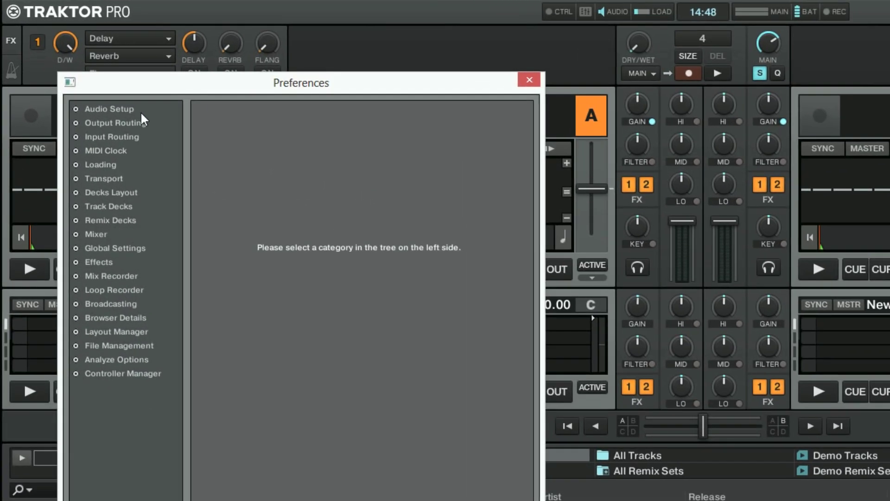
left_click(87, 70)
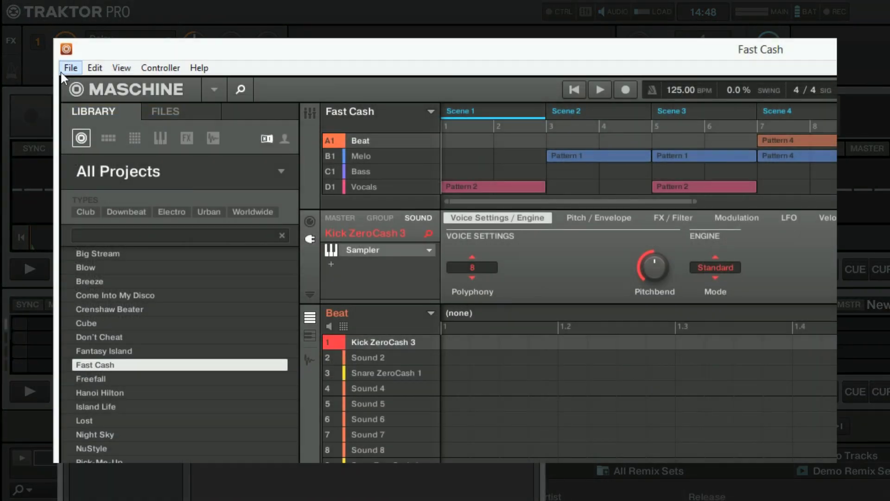
left_click(70, 69)
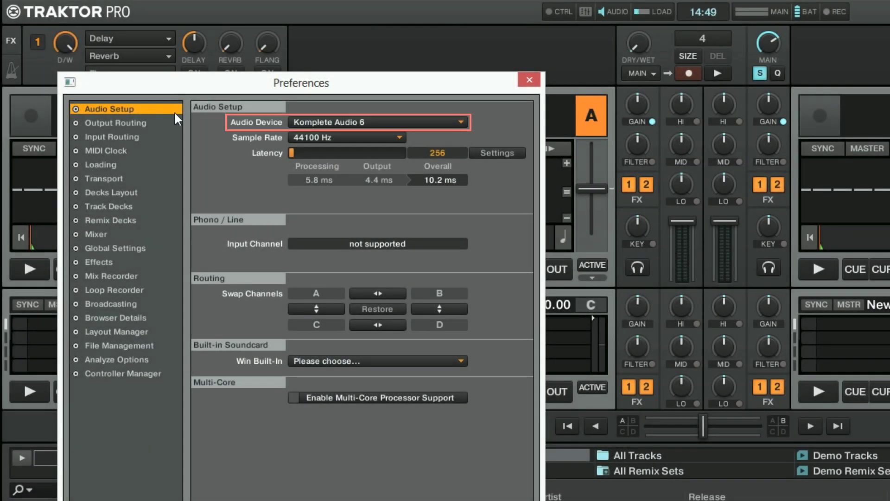
Choose Komplete Audio 6 (ASIO) from the Audio Device list
left_click(459, 121)
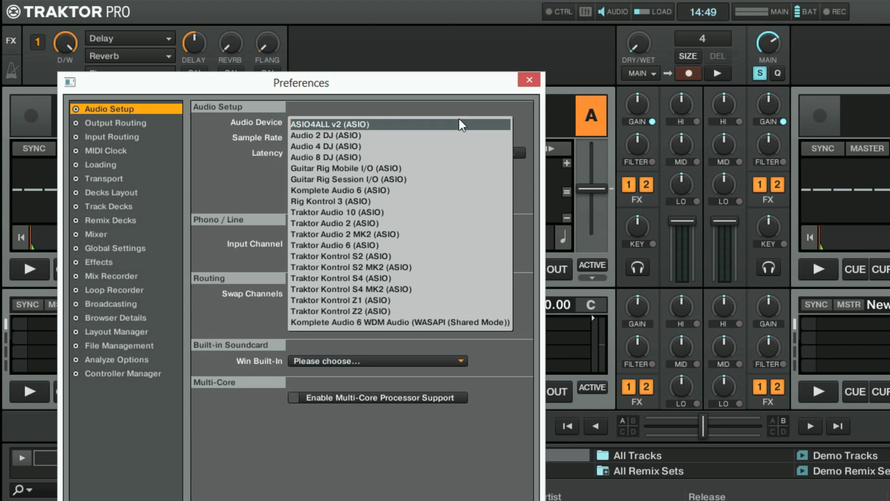
left_click(430, 190)
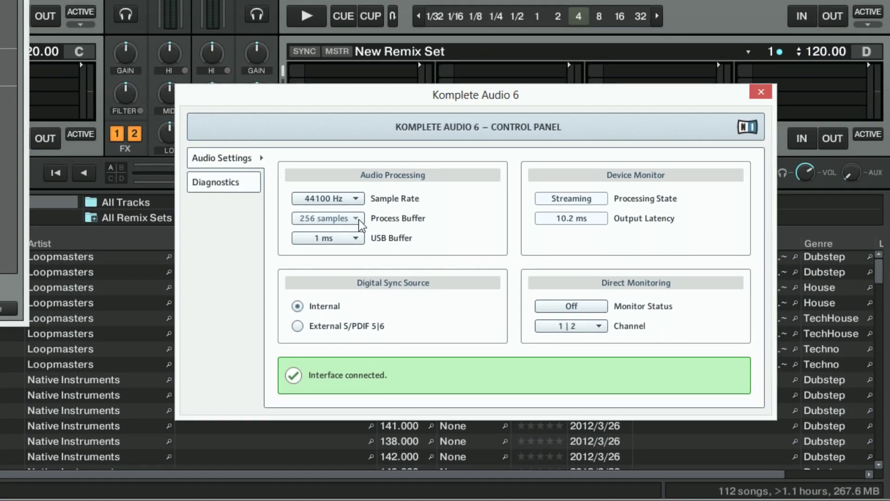
Keep 44100 Hz, set a 512-sample process buffer and 4 ms USB buffer, then close the panel
left_click(357, 200)
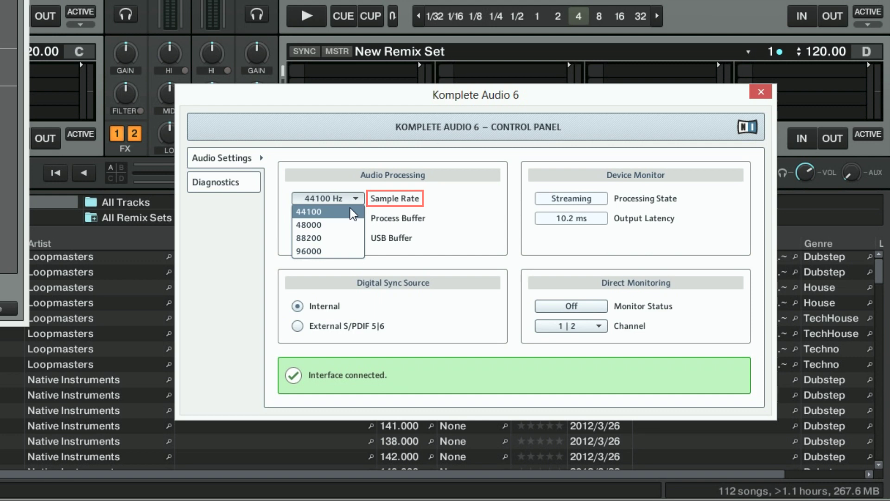
left_click(350, 214)
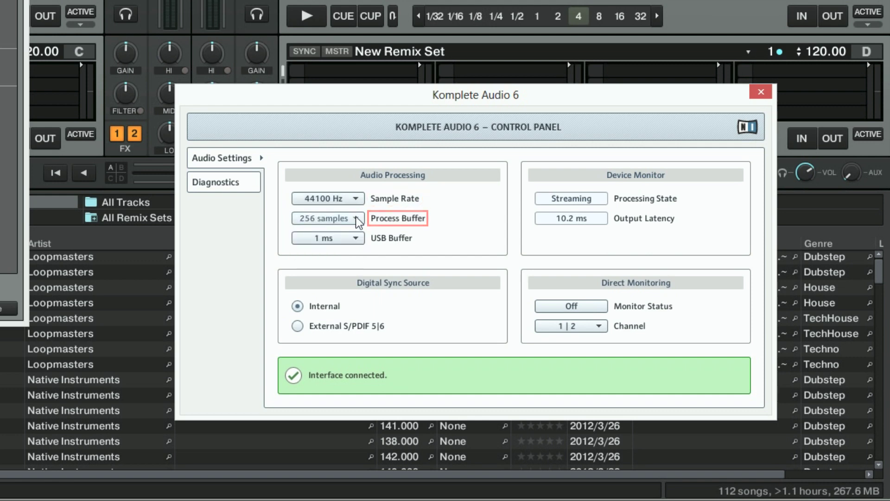
left_click(357, 220)
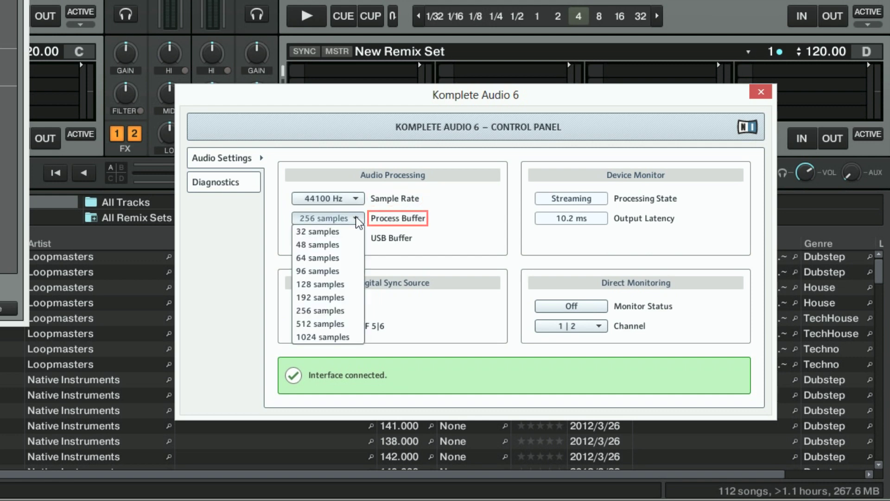
left_click(351, 324)
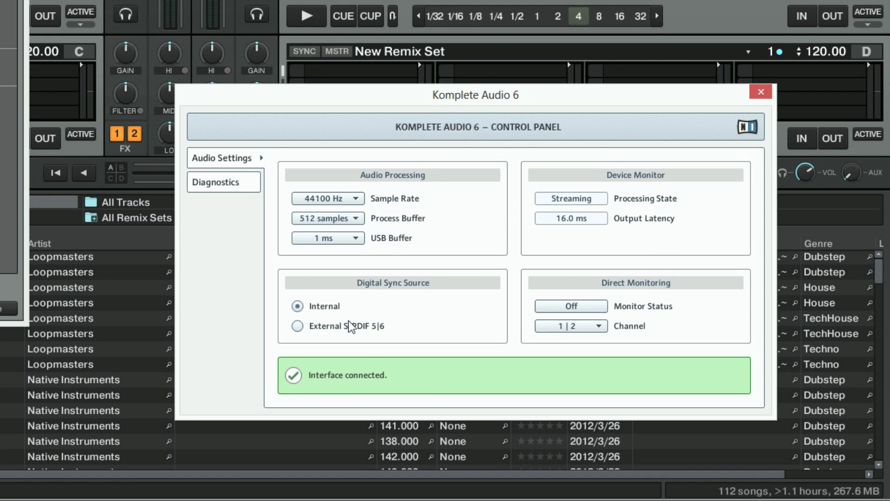
left_click(360, 239)
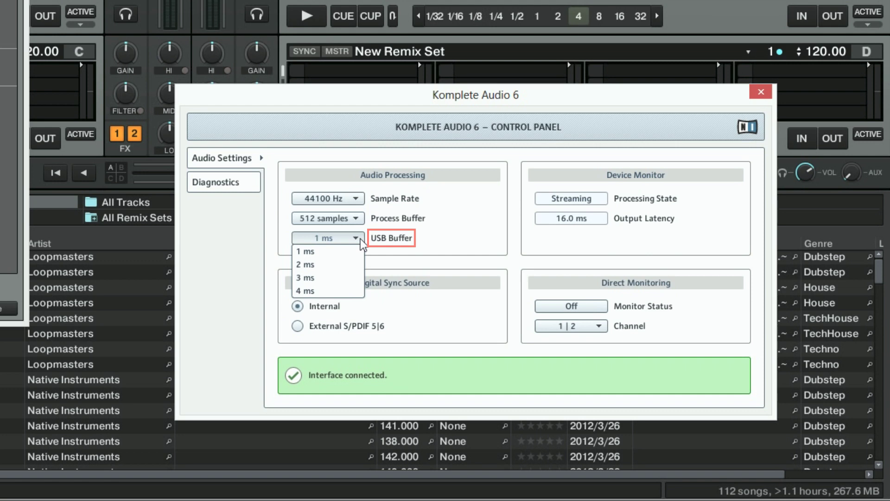
left_click(338, 292)
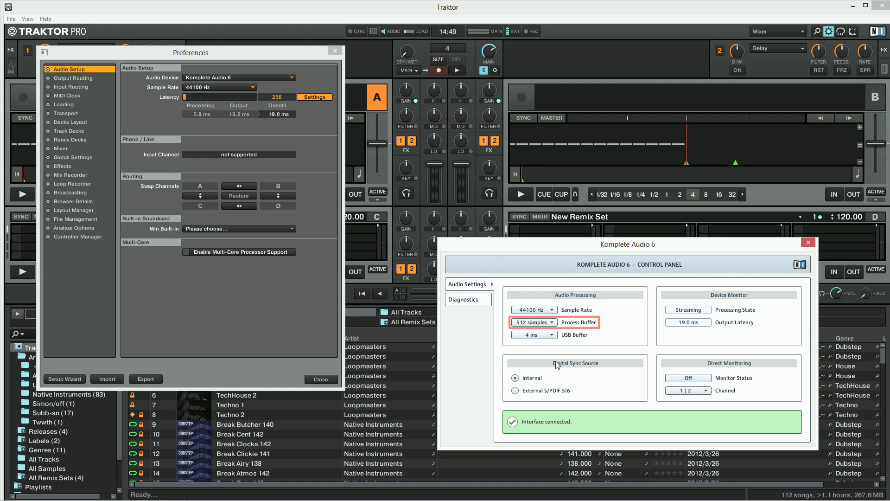
left_click(808, 243)
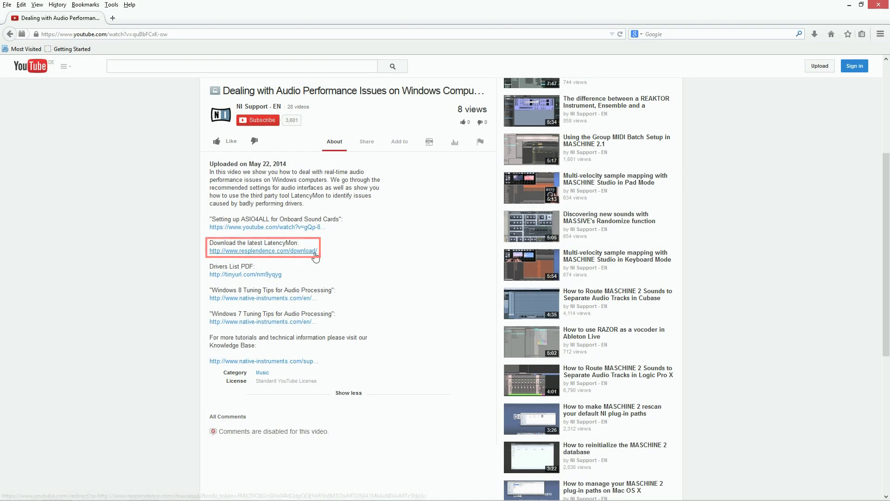
Open the Resplendence downloads page and download LatencyMon's free home edition
left_click(315, 251)
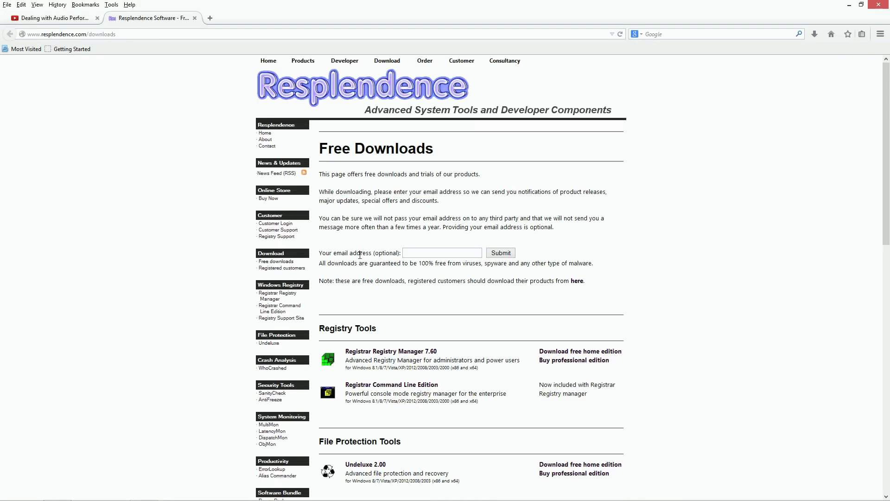
left_click(884, 323)
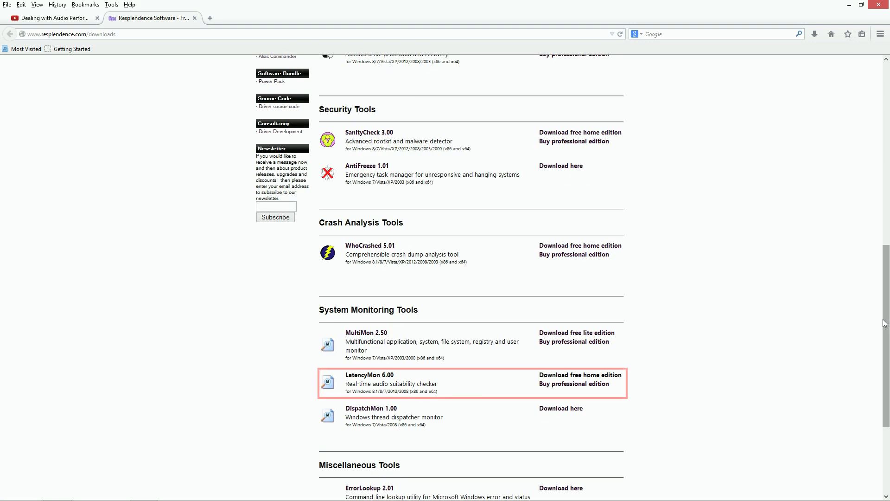
left_click(615, 376)
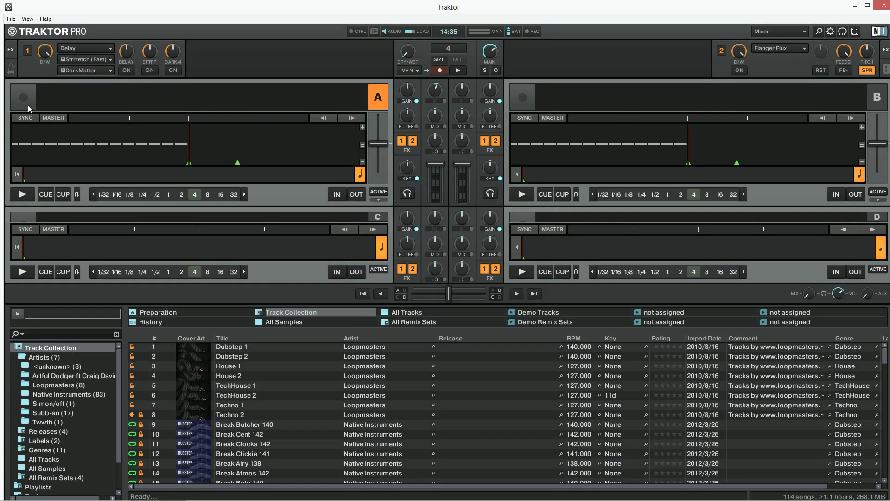
Search for and launch LatencyMon, allow the UAC prompt, start the analysis, then return to Traktor
key("super")
type("latency")
left_click(83, 76)
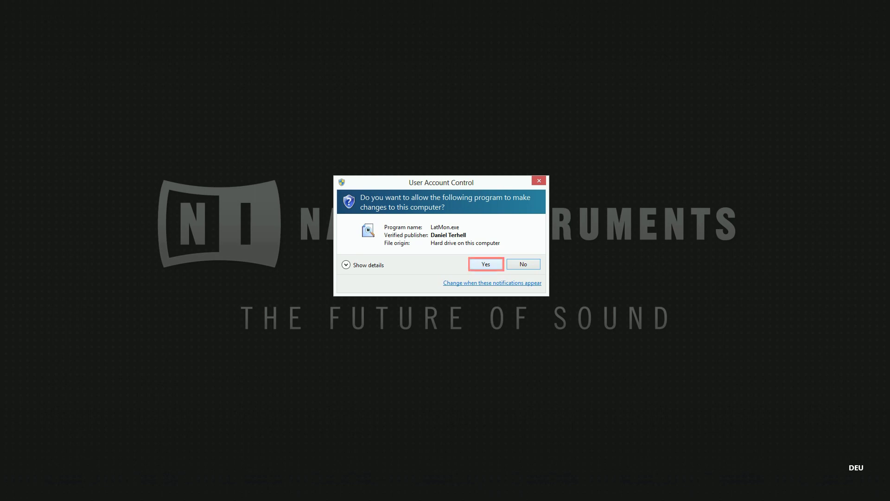
left_click(491, 264)
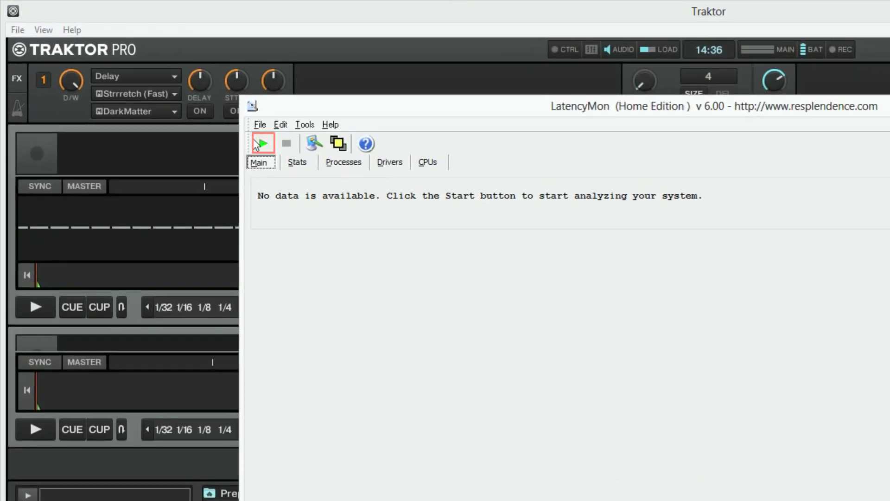
left_click(261, 144)
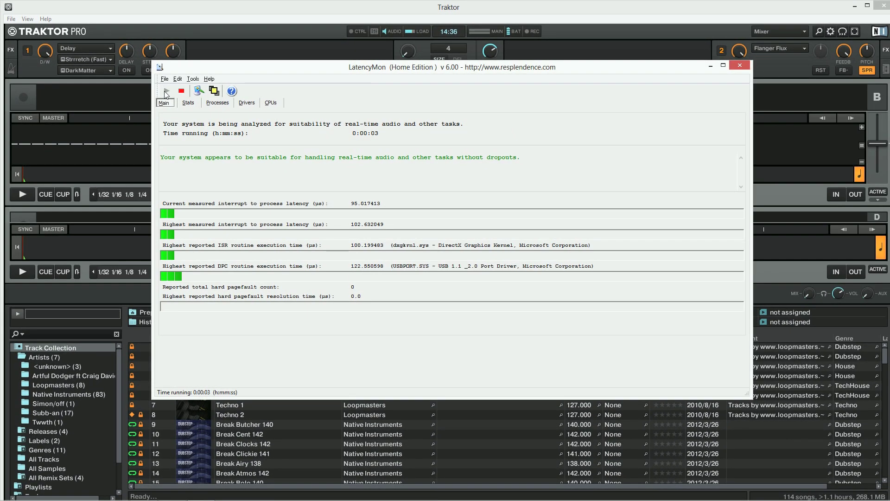
left_click(165, 34)
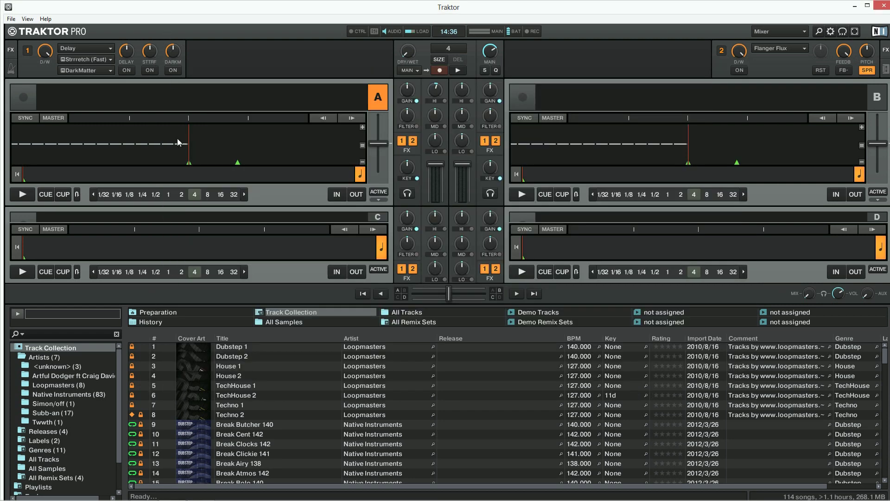
Load and play TechHouse 2 on deck A with a 32-beat loop, then load Techno 2 onto deck B
left_click_drag(235, 395, 205, 147)
left_click(21, 195)
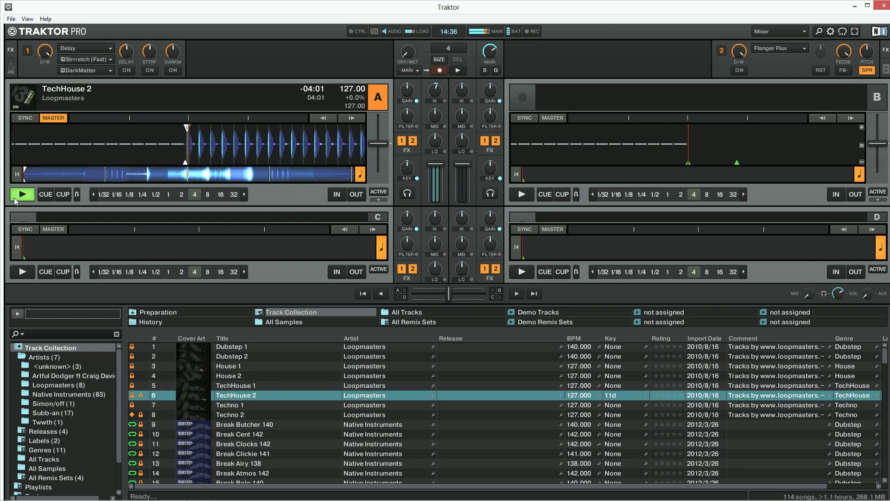
left_click(234, 195)
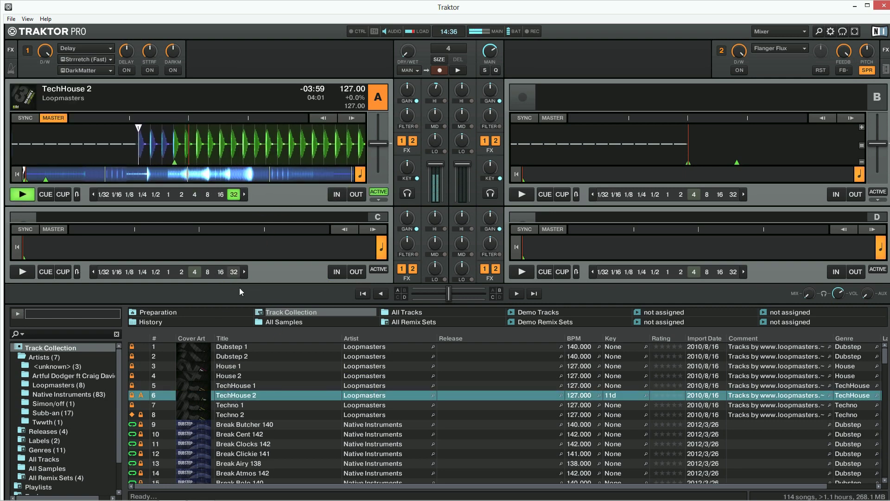
left_click_drag(229, 414, 544, 143)
Start Techno 2 on deck B and load Berlin Grand with Overtones.nki from Berlin Concert Grand in Kontakt
left_click(526, 197)
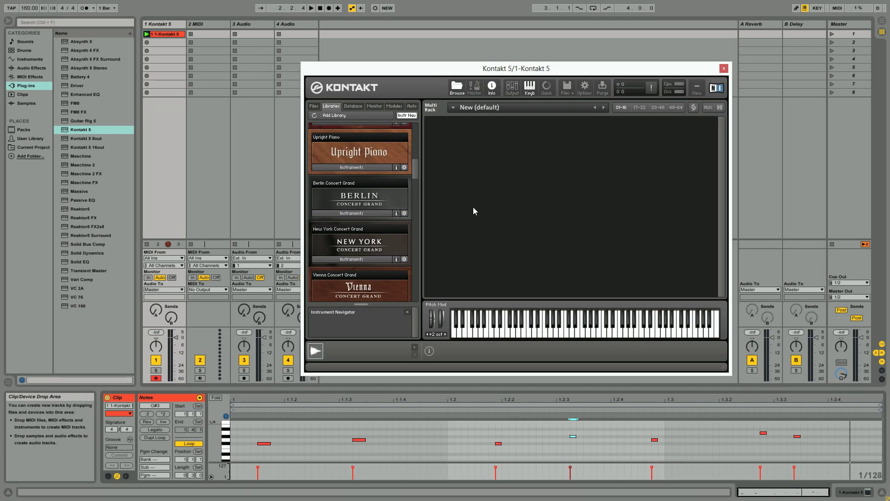
left_click(370, 214)
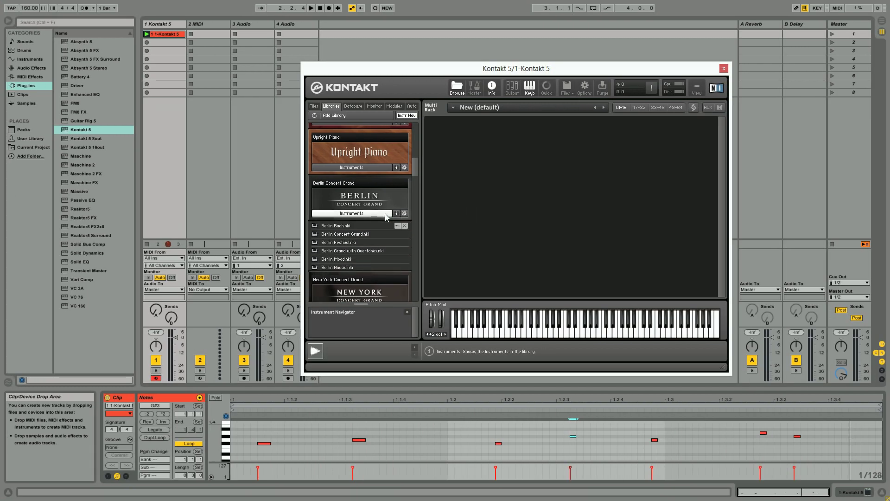
double_click(368, 251)
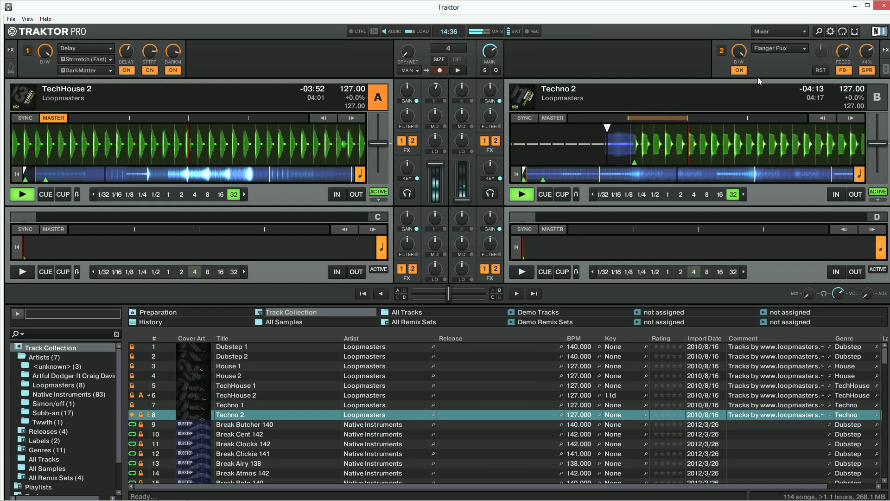
Turn on deck B's filter, sweep deck A's filter, and shift the key of deck B's track
left_click(500, 126)
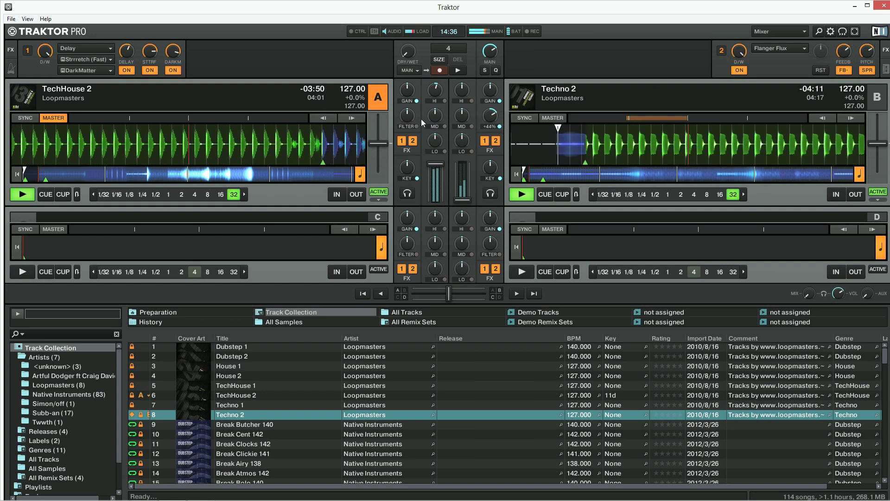
mouse_move(411, 118)
left_click_drag(411, 119, 411, 134)
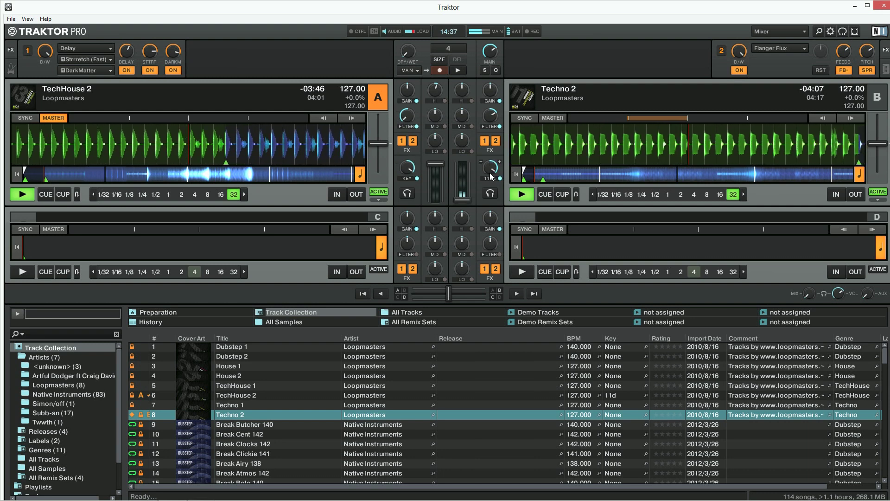
left_click_drag(489, 190, 488, 179)
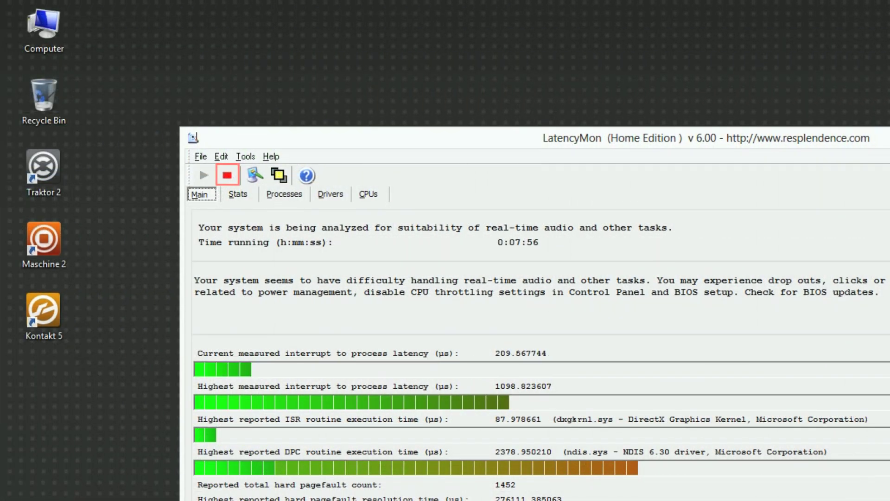
Stop the LatencyMon analysis and view its Stats report
left_click(229, 175)
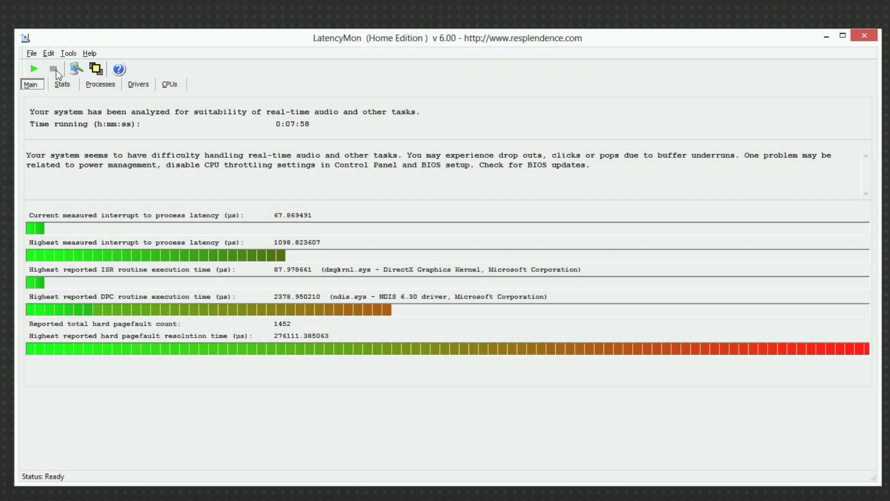
left_click(59, 85)
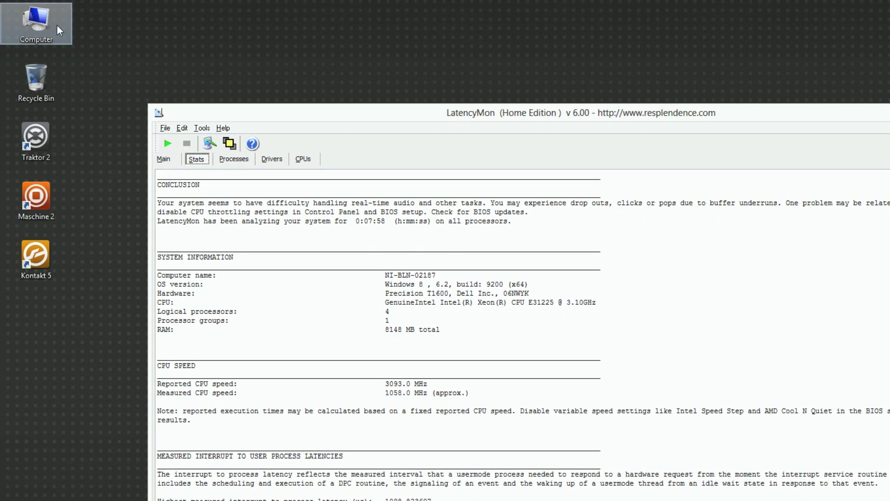
Go to Control Panel's Power Options and make High performance the active plan
double_click(49, 23)
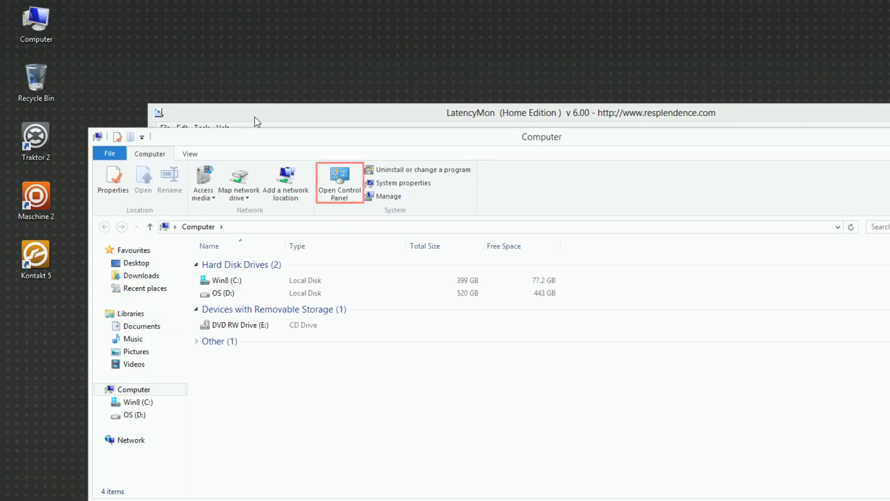
left_click(332, 186)
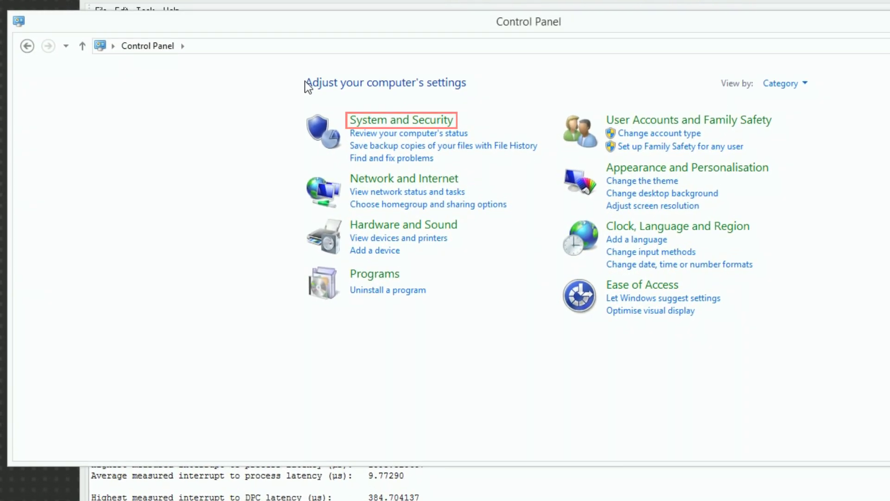
left_click(401, 121)
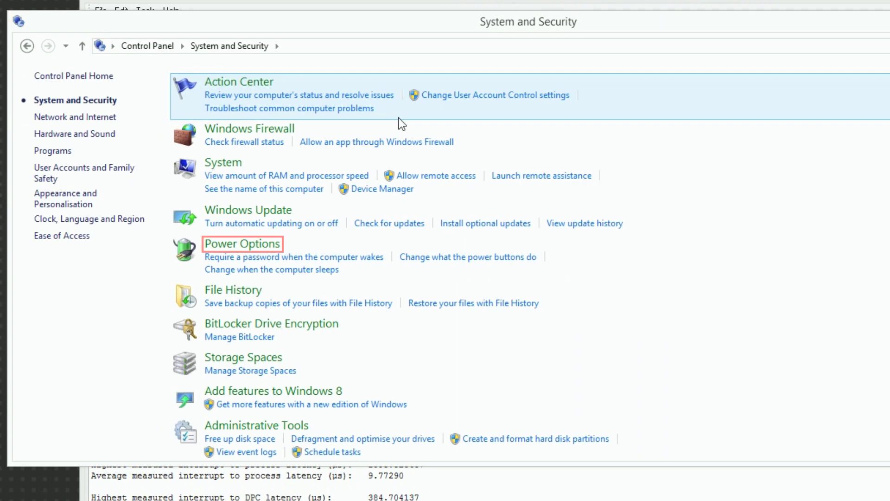
left_click(274, 245)
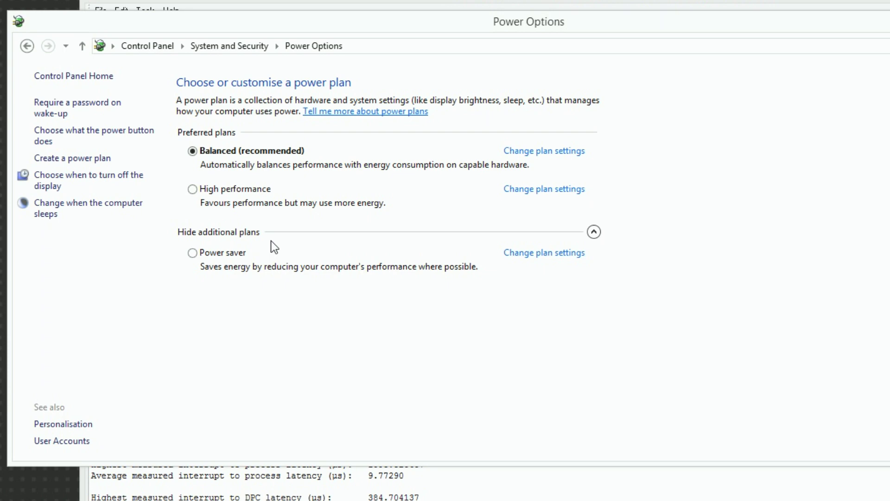
left_click(243, 190)
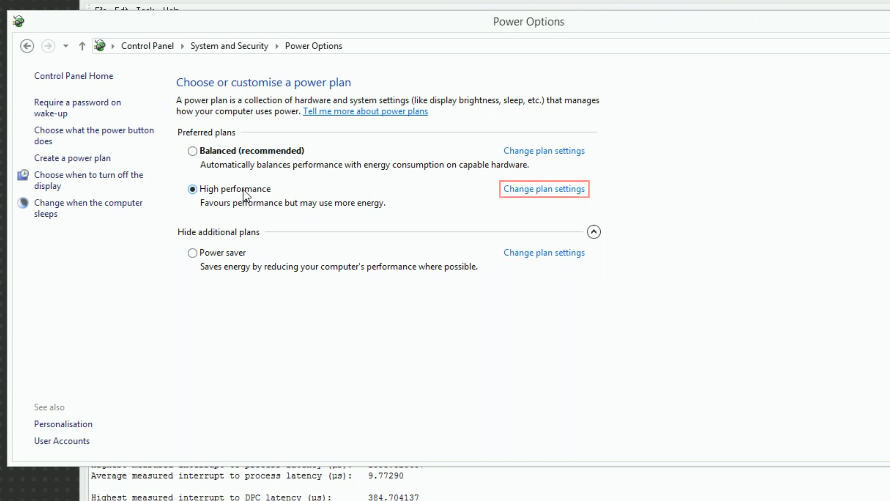
Set the High performance plan's display turn-off and computer sleep times to Never
left_click(534, 190)
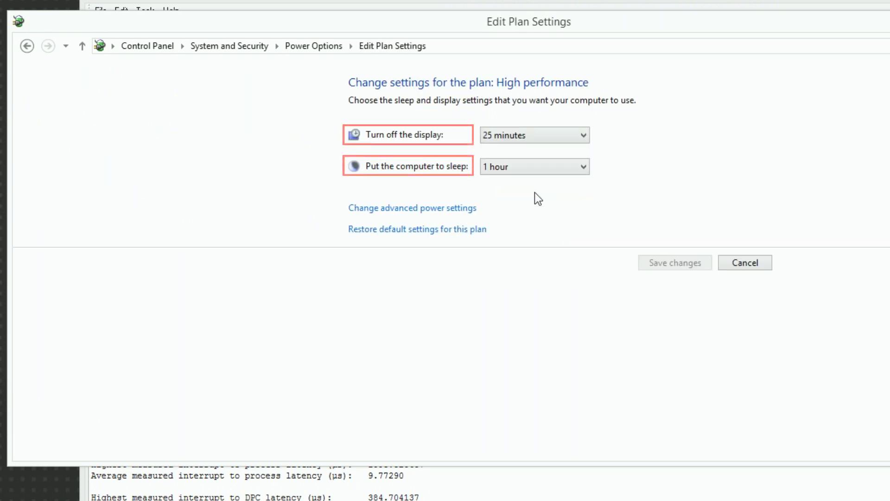
left_click(584, 140)
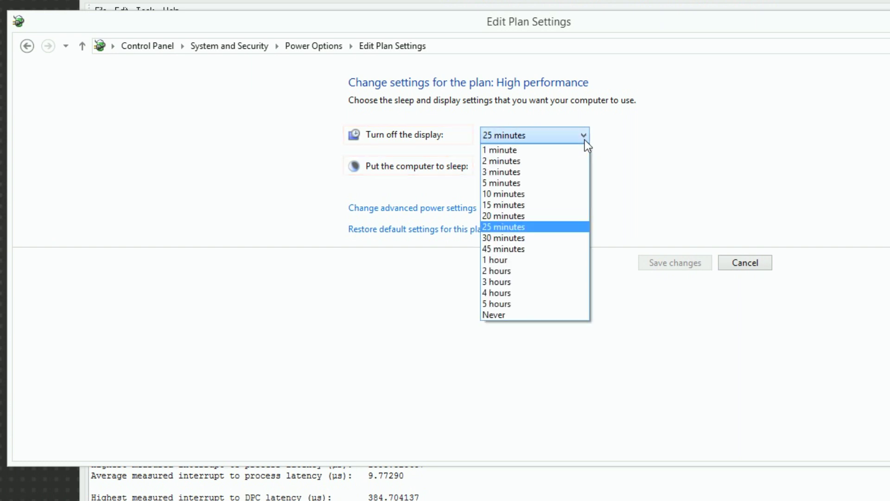
left_click(548, 313)
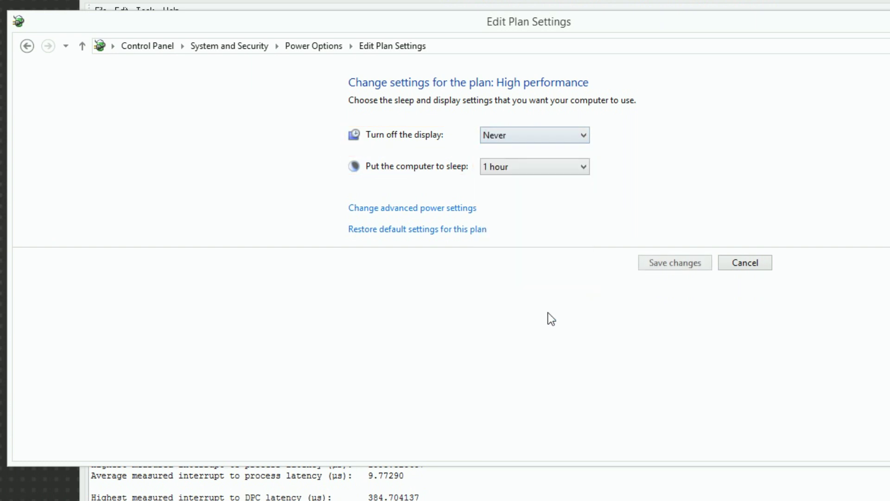
left_click(584, 166)
left_click(561, 346)
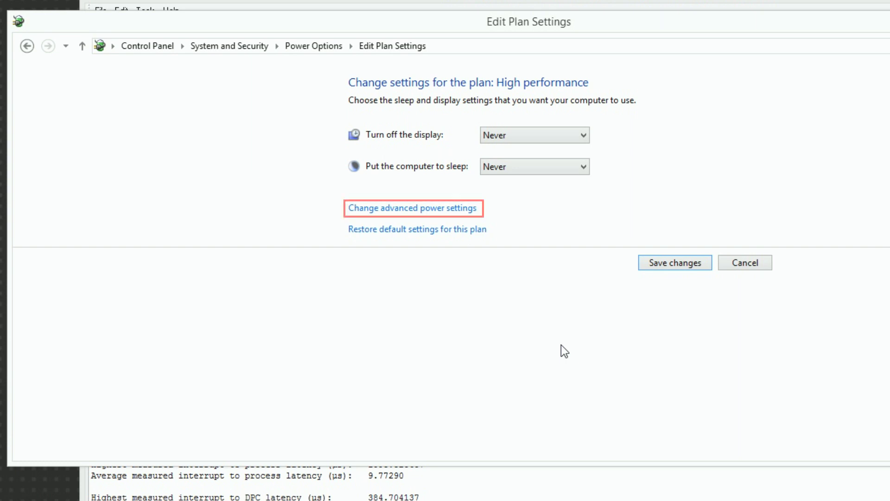
In advanced power settings, set the hard disk turn-off time to Never
left_click(455, 208)
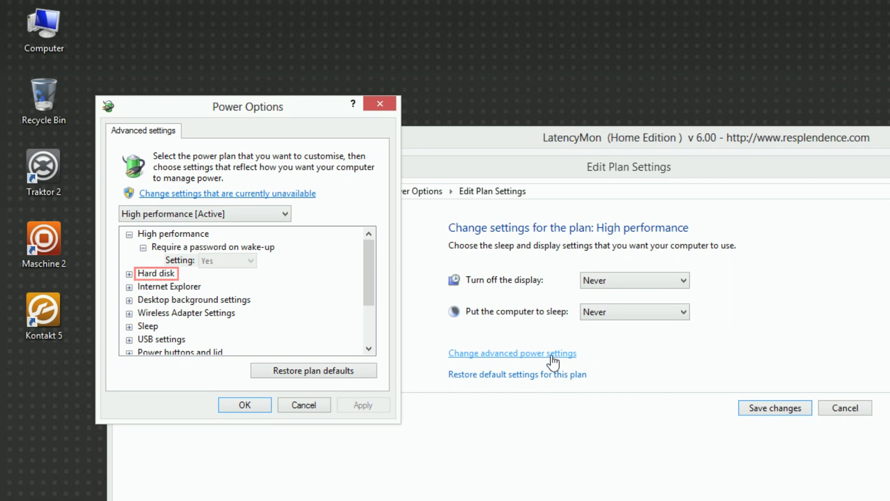
left_click(130, 275)
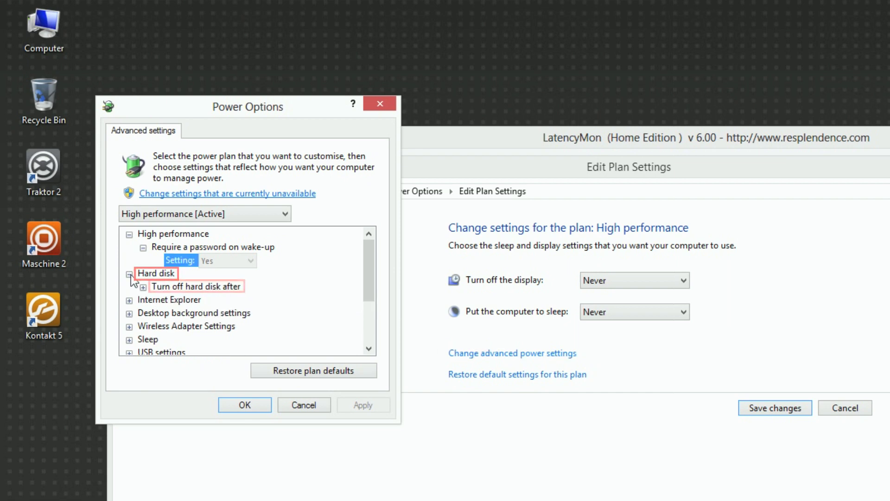
left_click(142, 288)
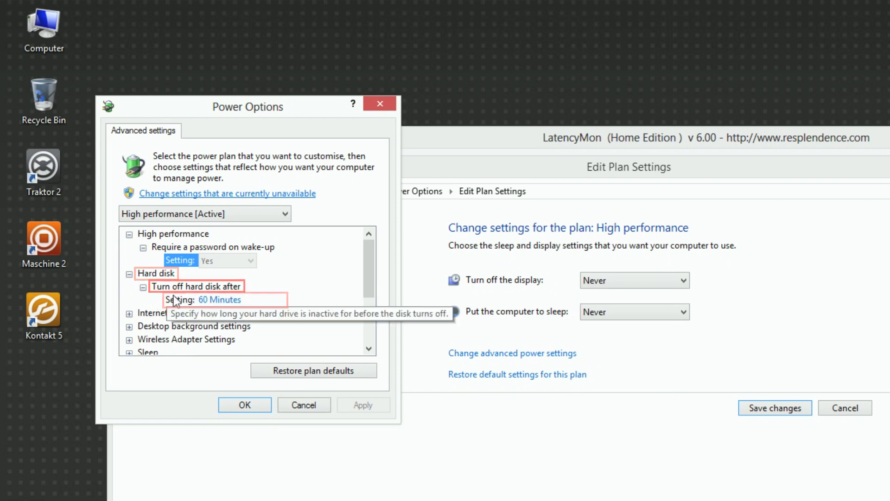
left_click(250, 300)
type("60")
left_click(280, 302)
left_click(280, 302)
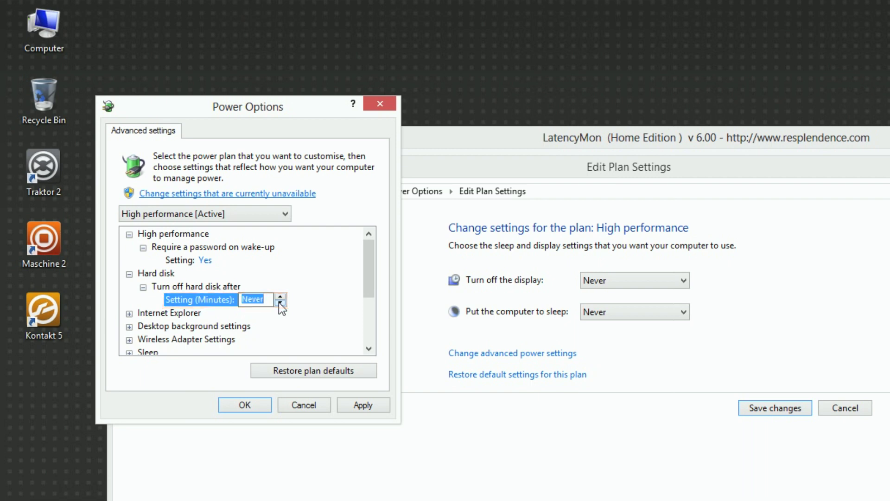
Set Sleep after to Never
left_click_drag(368, 276, 358, 304)
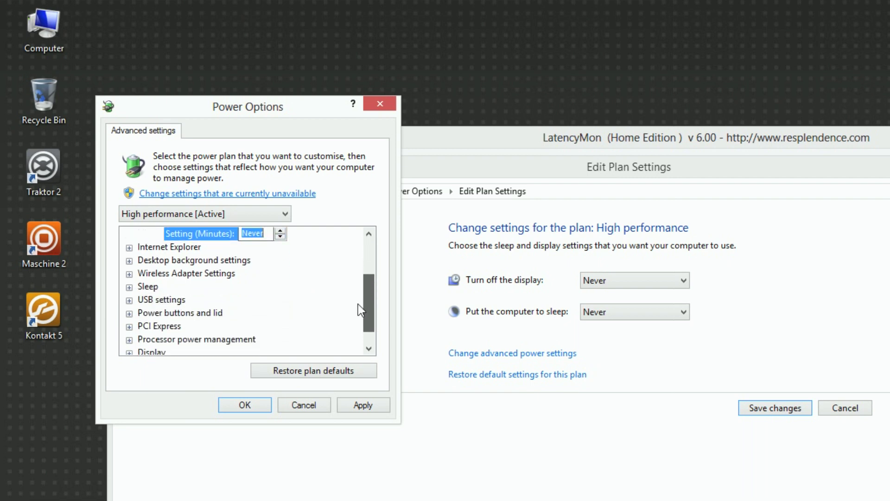
left_click(130, 287)
left_click(144, 300)
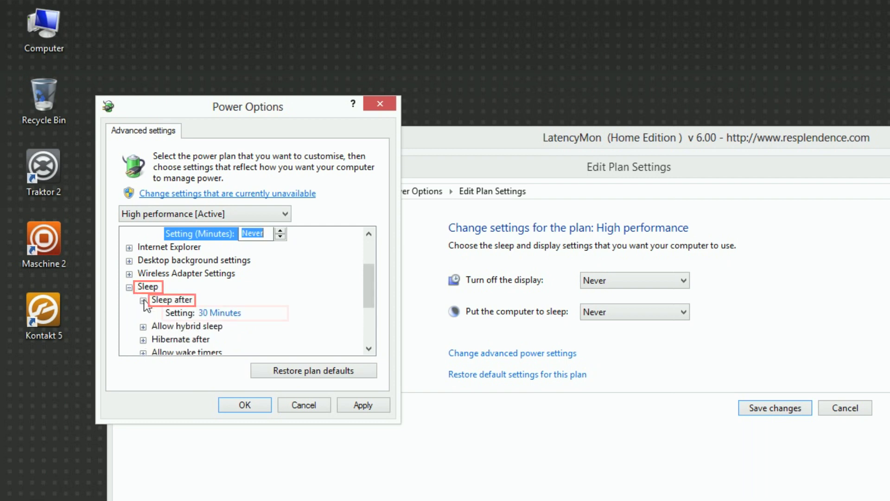
left_click(219, 312)
left_click(280, 315)
left_click(279, 315)
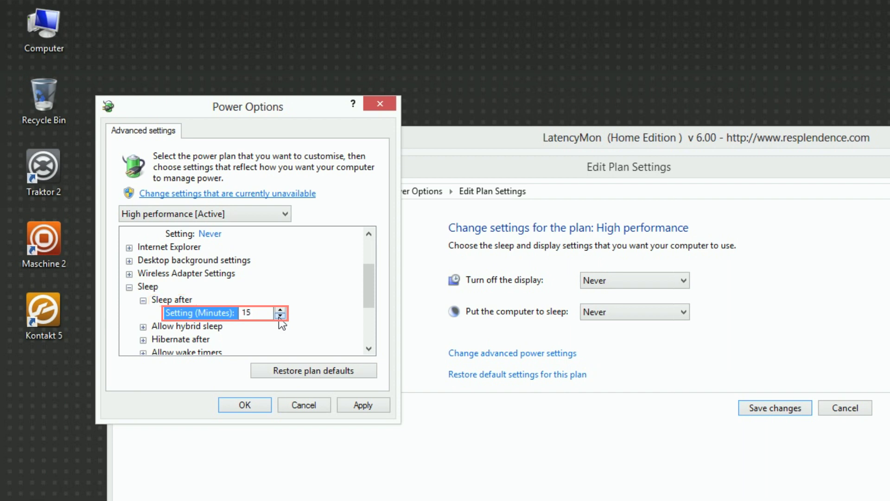
left_click(280, 316)
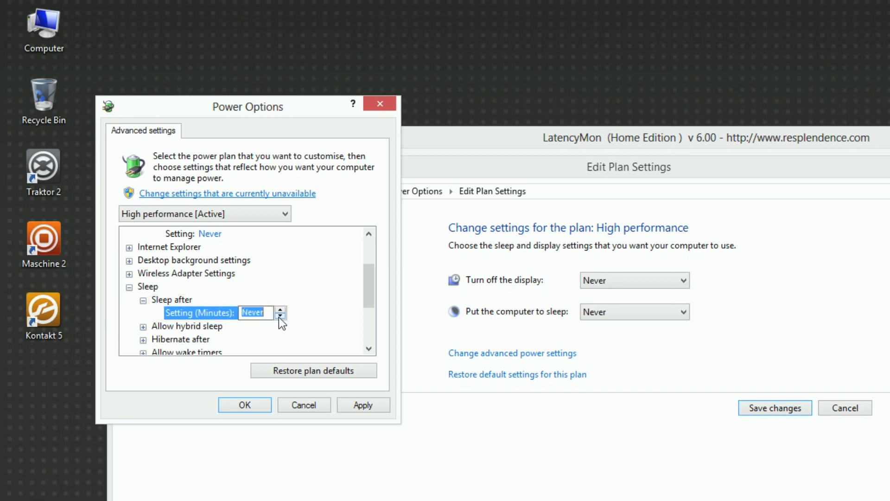
Set USB selective suspend to Disabled
left_click_drag(365, 287, 354, 316)
left_click(129, 287)
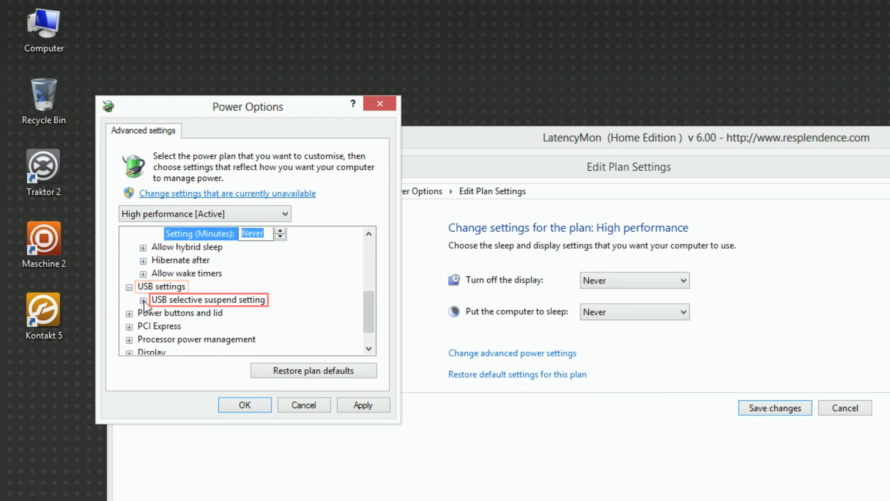
left_click(144, 301)
left_click(214, 314)
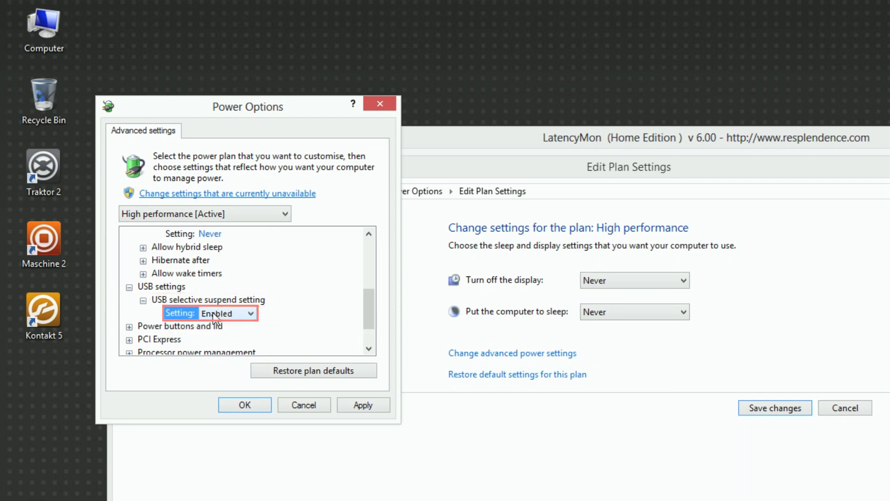
left_click(238, 314)
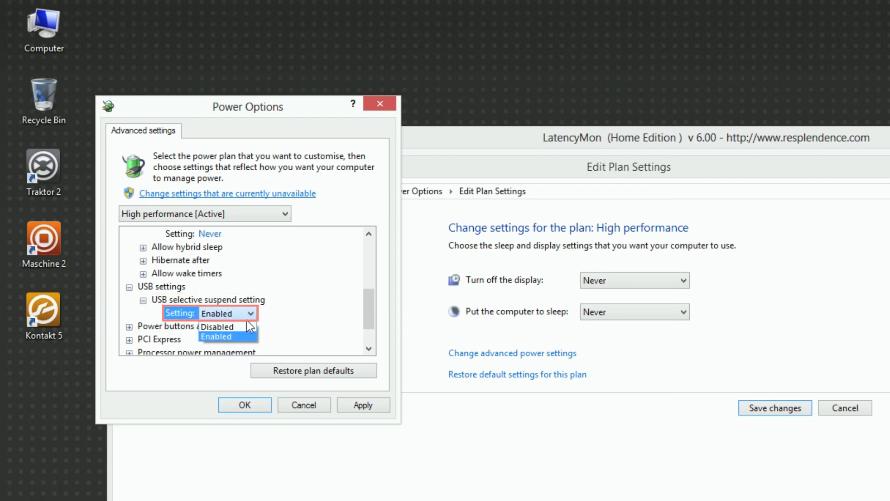
left_click(242, 327)
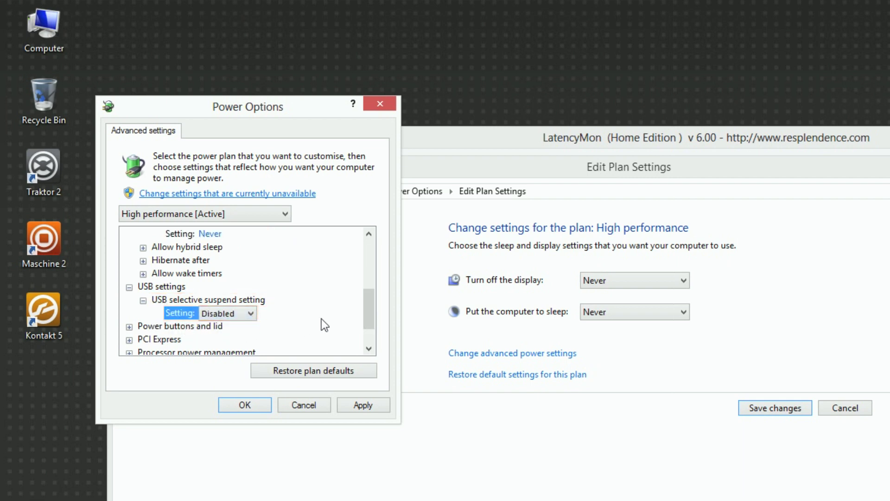
Raise the minimum processor state to 100%
left_click_drag(368, 310, 363, 338)
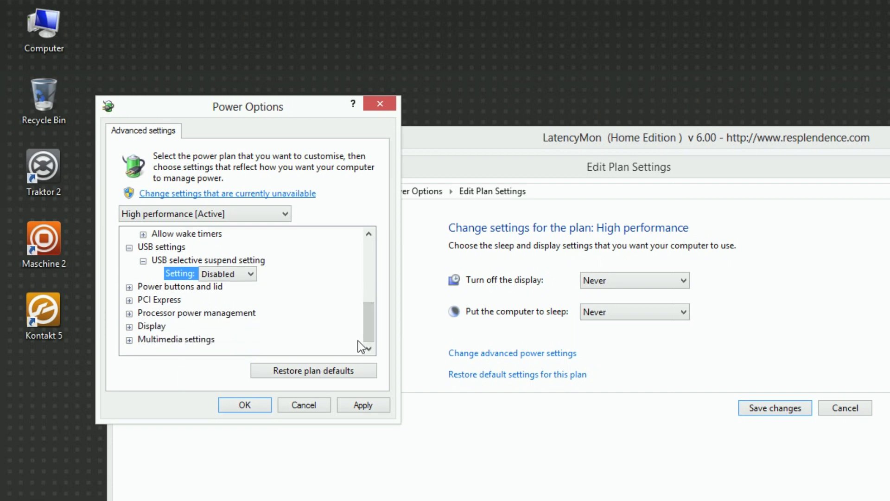
left_click(130, 313)
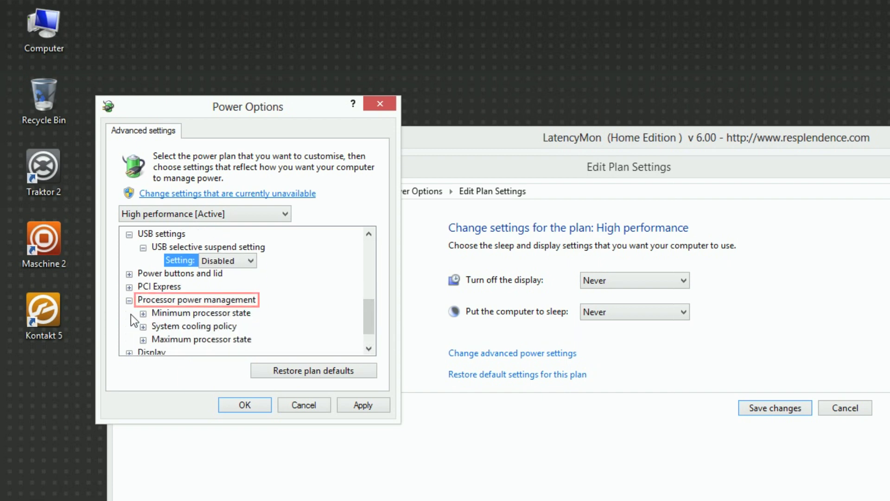
left_click(144, 313)
left_click(207, 326)
left_click(256, 323)
left_click(256, 323)
left_click(256, 323)
left_click_drag(256, 324, 256, 323)
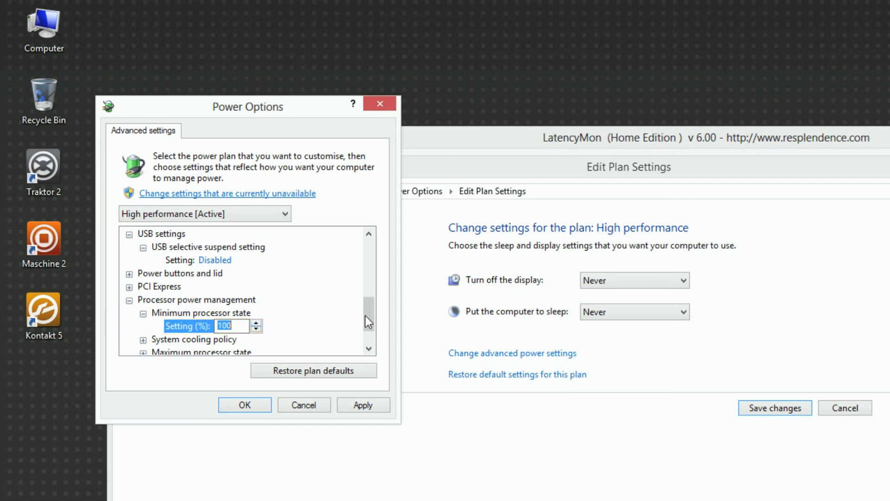
Raise the maximum processor state to 100%
left_click_drag(366, 314, 365, 323)
left_click(143, 313)
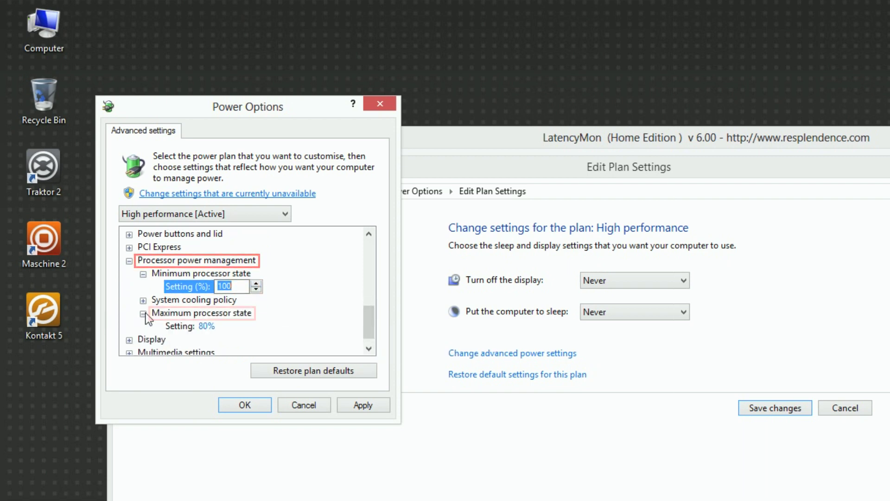
left_click(207, 326)
left_click(256, 323)
left_click(256, 323)
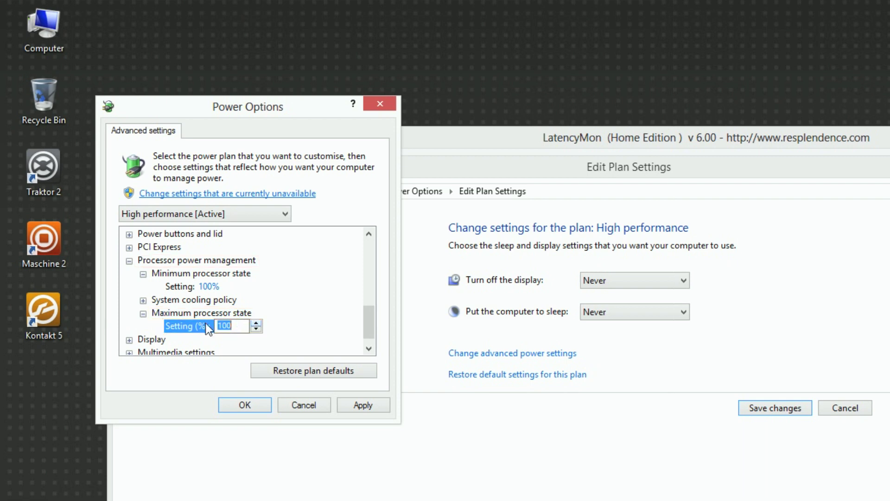
Set display turn-off to Never, then apply, confirm and save the High performance plan
left_click(130, 340)
left_click(144, 326)
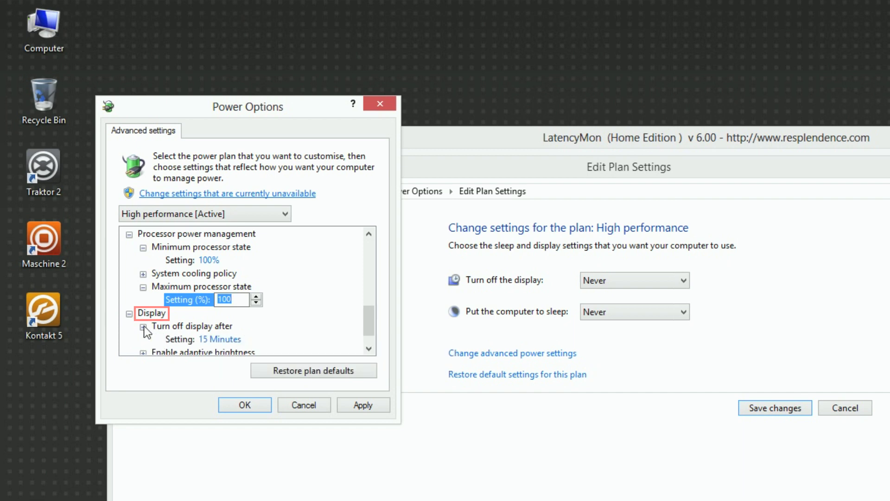
left_click(219, 339)
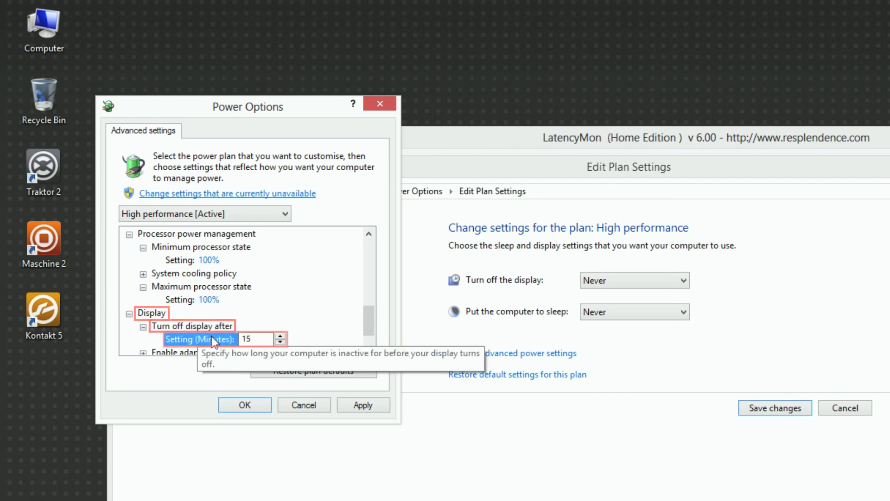
left_click(280, 343)
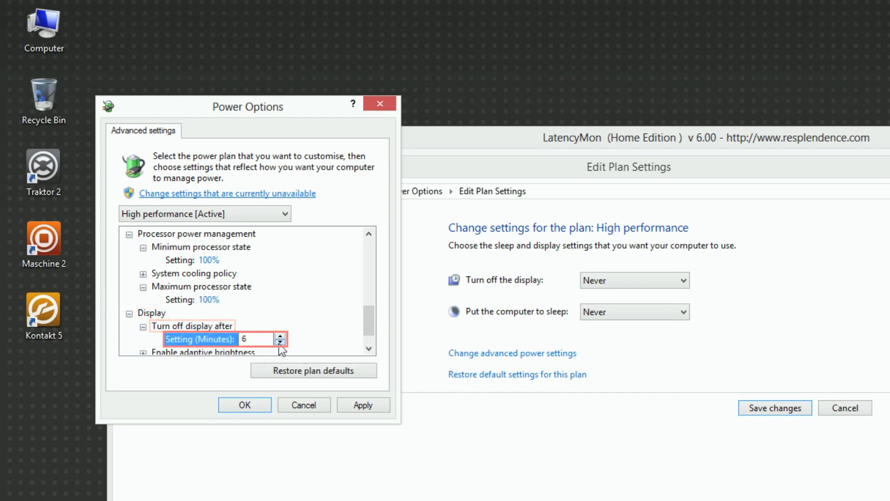
left_click(280, 342)
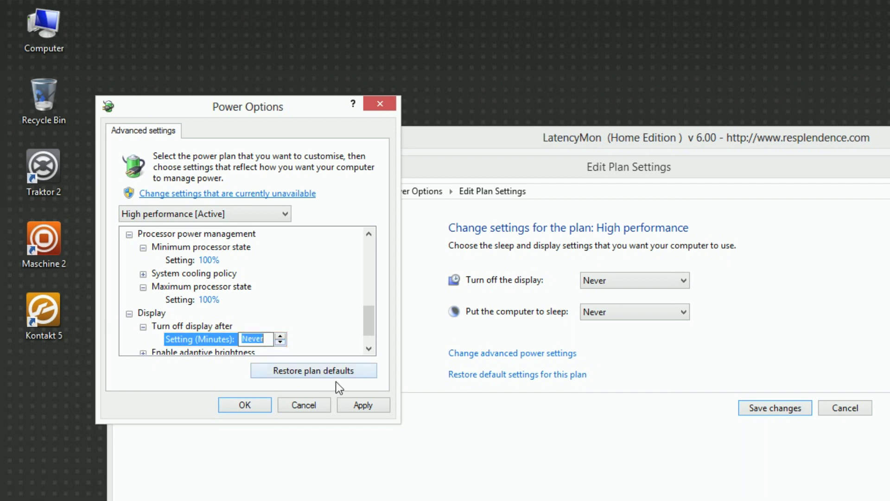
left_click(355, 406)
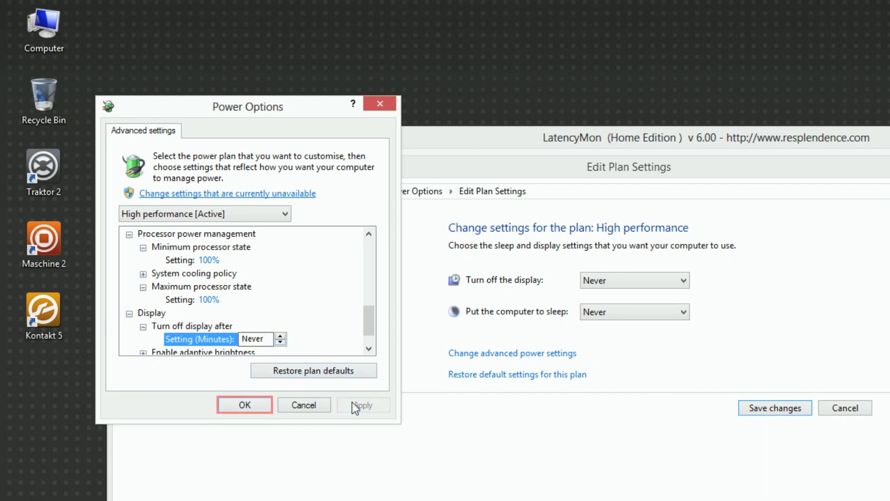
left_click(246, 405)
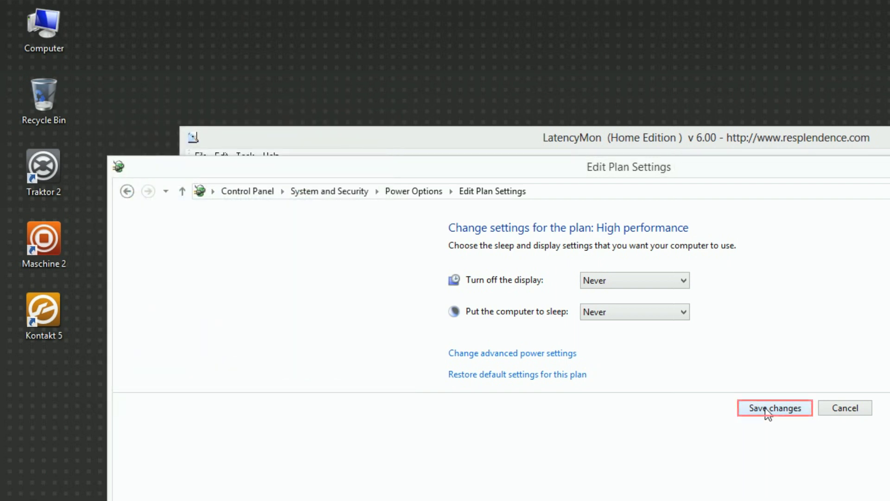
left_click(765, 408)
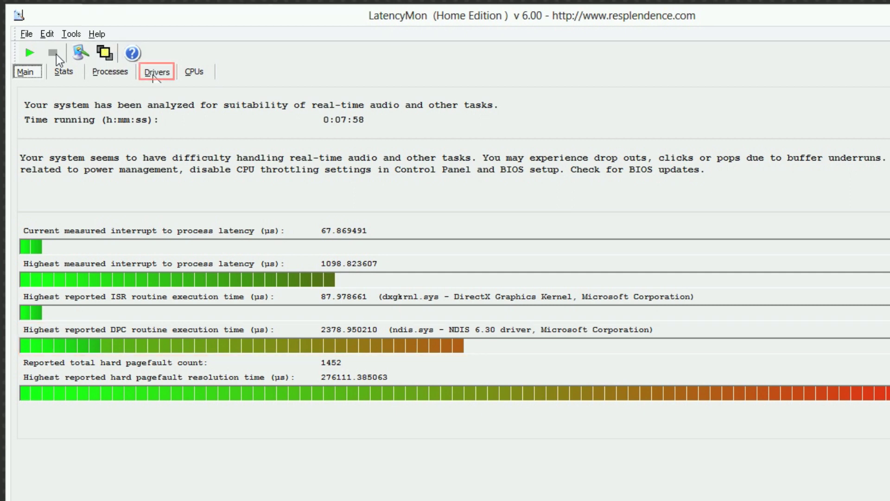
View LatencyMon's per-driver latency table on the Drivers tab
left_click(154, 74)
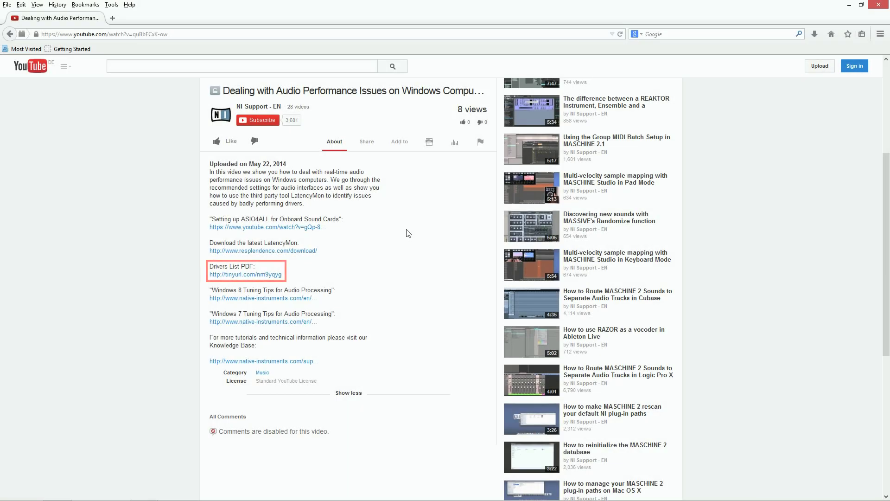
Open the Native Instruments Drivers List PDF from the video description and scroll through it
left_click(272, 275)
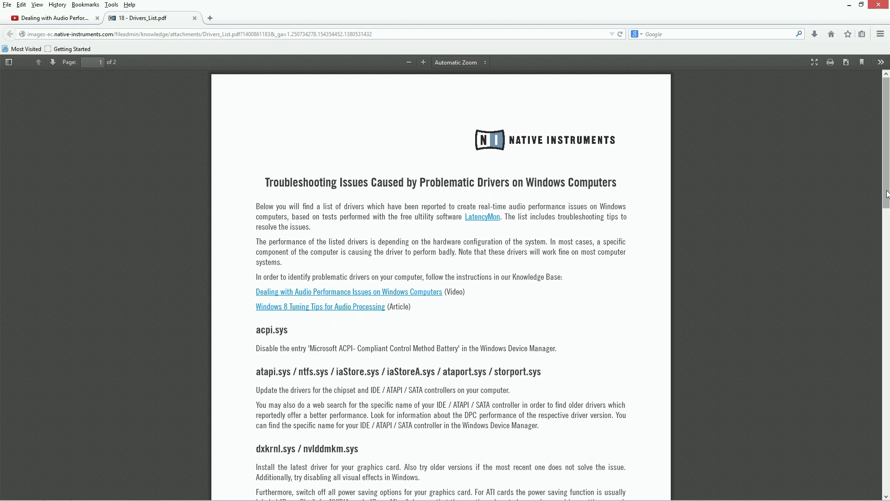
left_click_drag(886, 194, 888, 317)
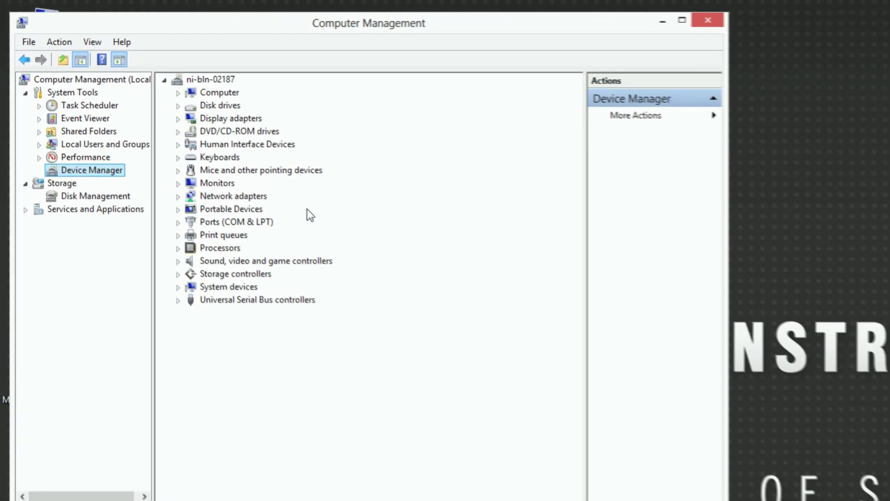
Disable the Intel 82579LM Gigabit adapter and the Microsoft Kerneldebugger network adapter
left_click(177, 196)
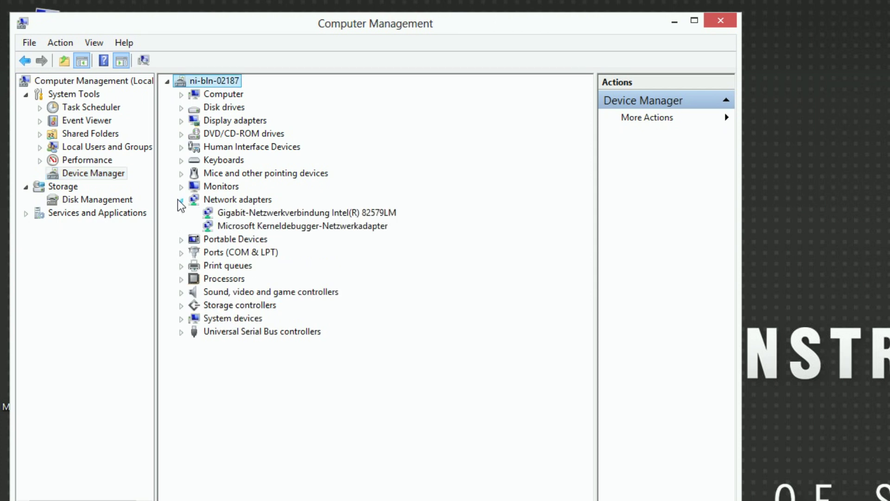
right_click(227, 212)
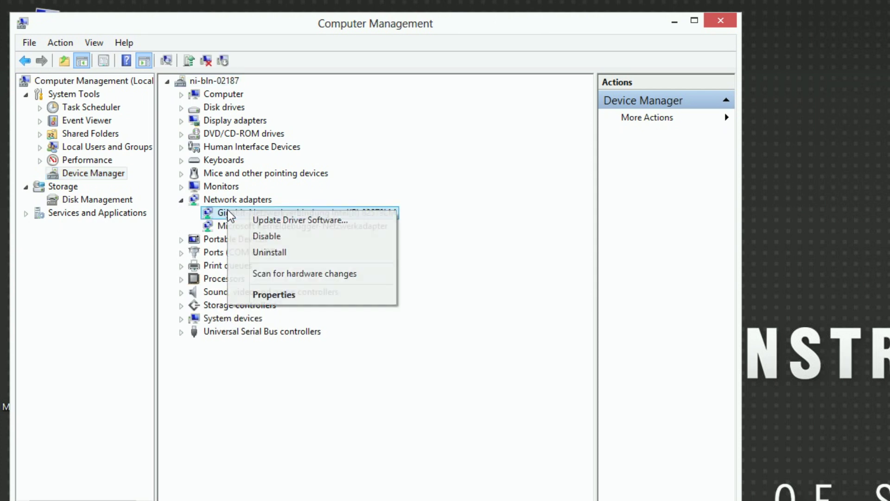
left_click(254, 236)
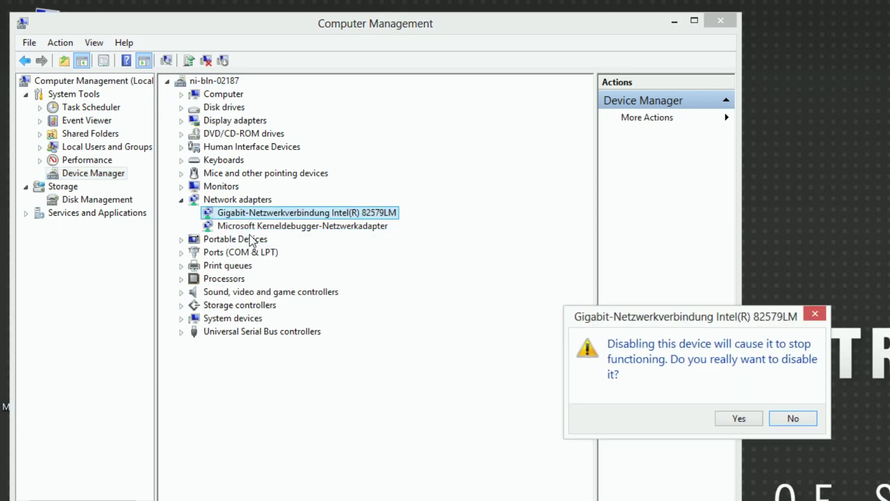
left_click(745, 418)
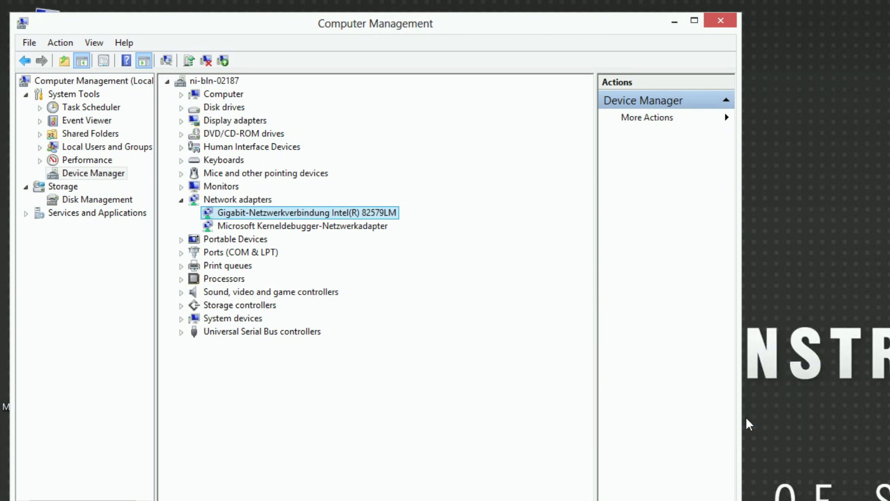
right_click(365, 228)
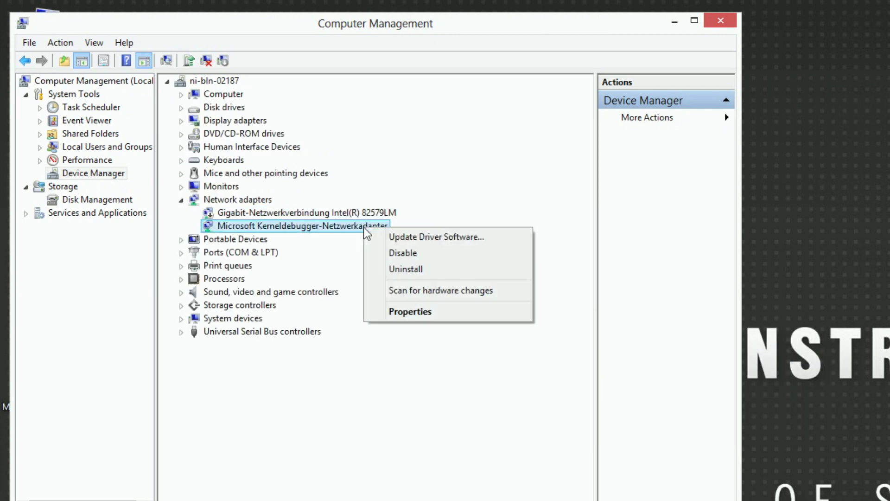
left_click(376, 253)
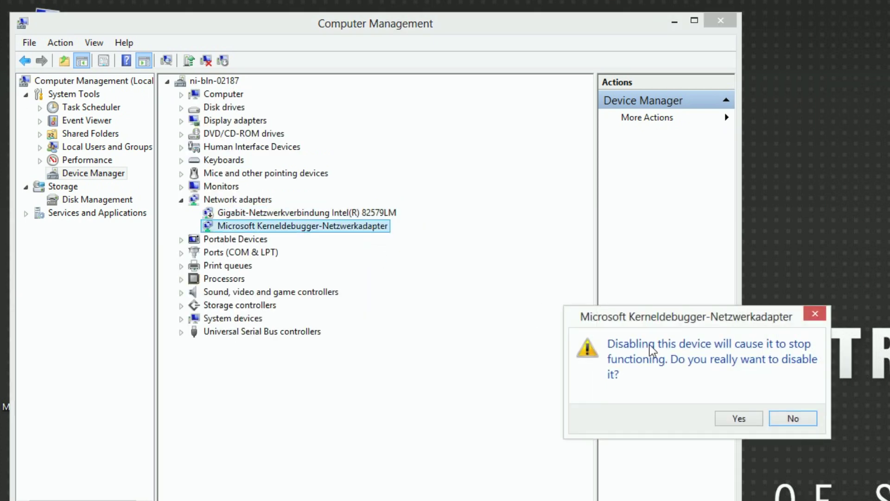
left_click(738, 418)
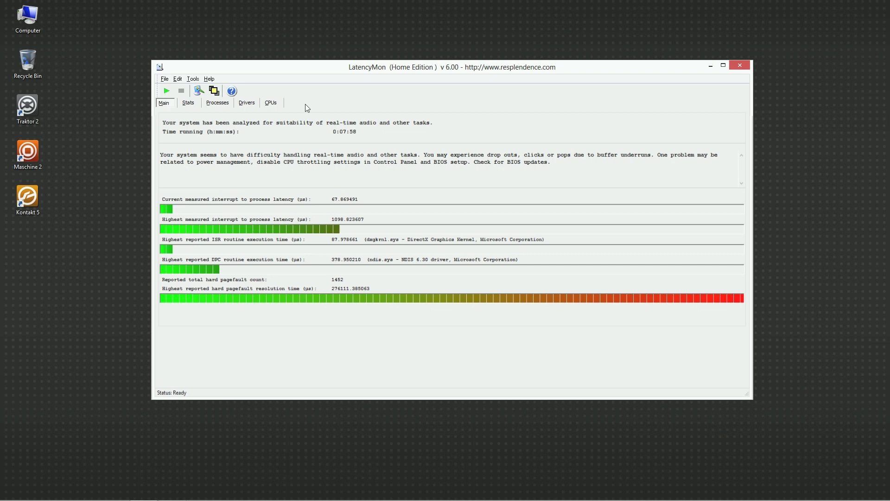
Start a new LatencyMon analysis run, then bring Traktor Pro to the front
left_click(165, 91)
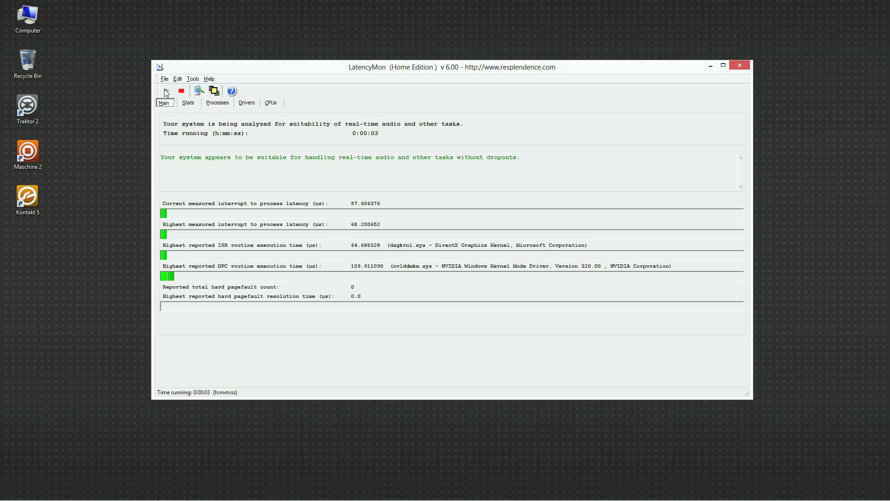
key("alt+Tab")
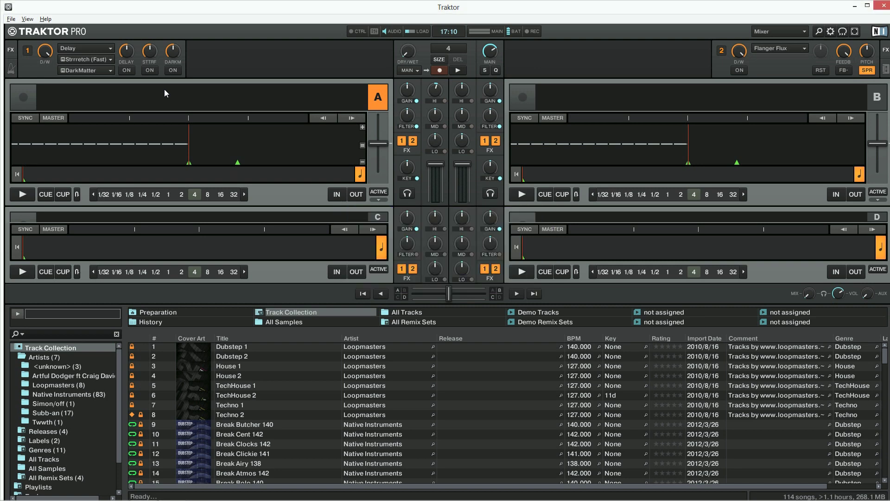
Load Techno 1 from the collection onto Deck A and start playback
left_click_drag(246, 404, 219, 125)
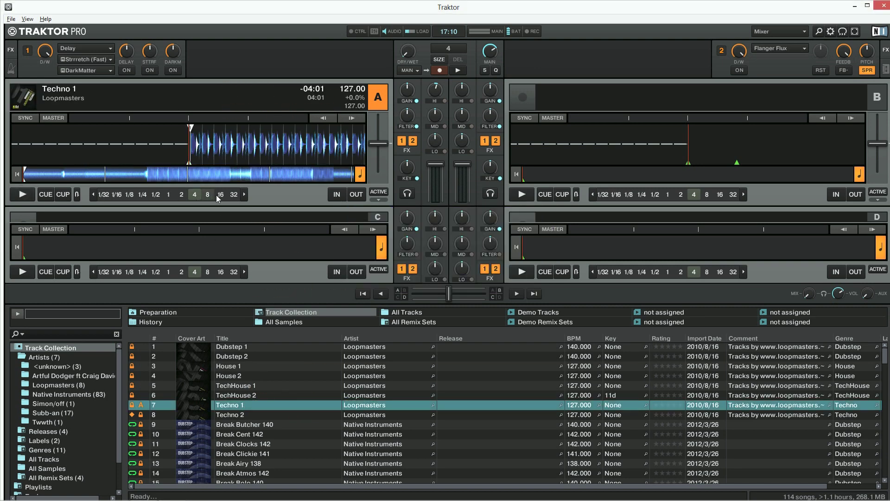
left_click(232, 195)
left_click(22, 194)
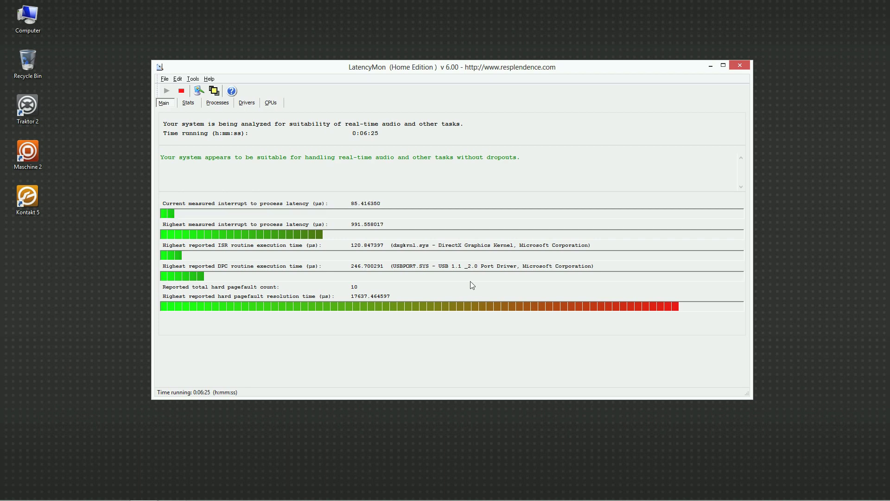
Stop the LatencyMon run after about six minutes of playback
left_click(183, 94)
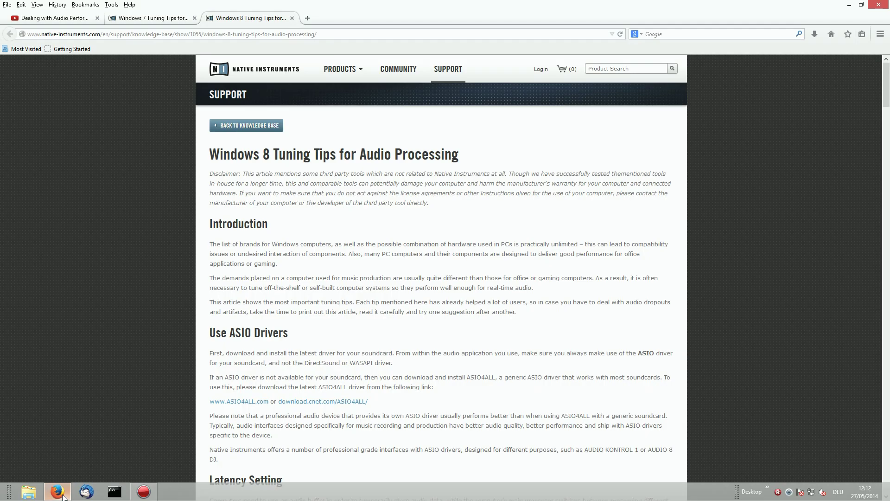
Look over the Windows 7 Tuning Tips article, then return to the YouTube tutorial tab
left_click(146, 20)
left_click(51, 18)
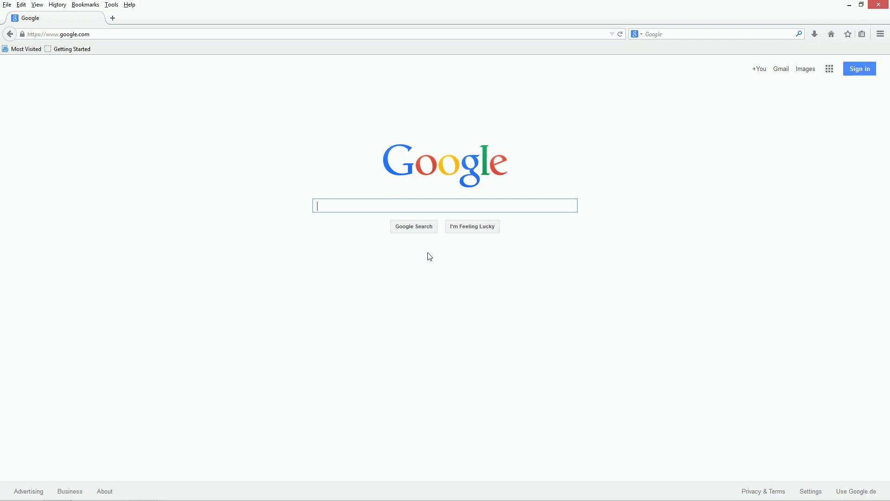
Search Google for 'dell optiplex 760 dpc issue' and open the TechNet forum thread
type("d")
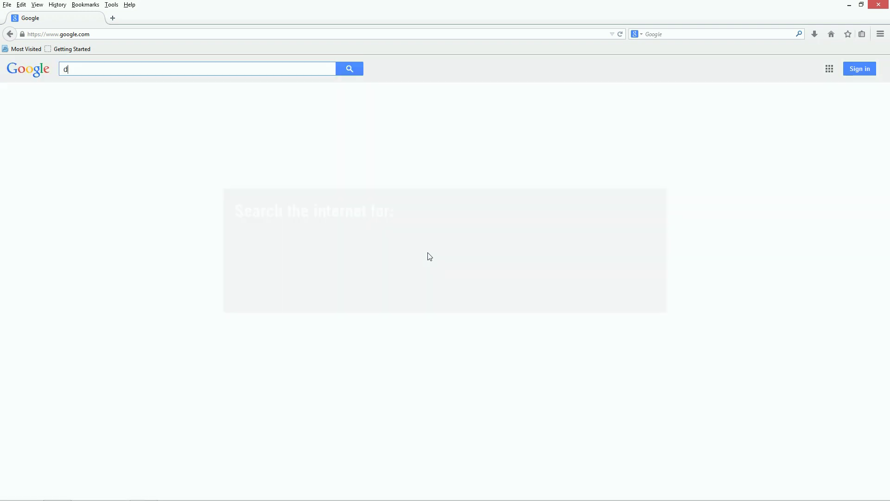
type("ell optiplex 760 dpc issue")
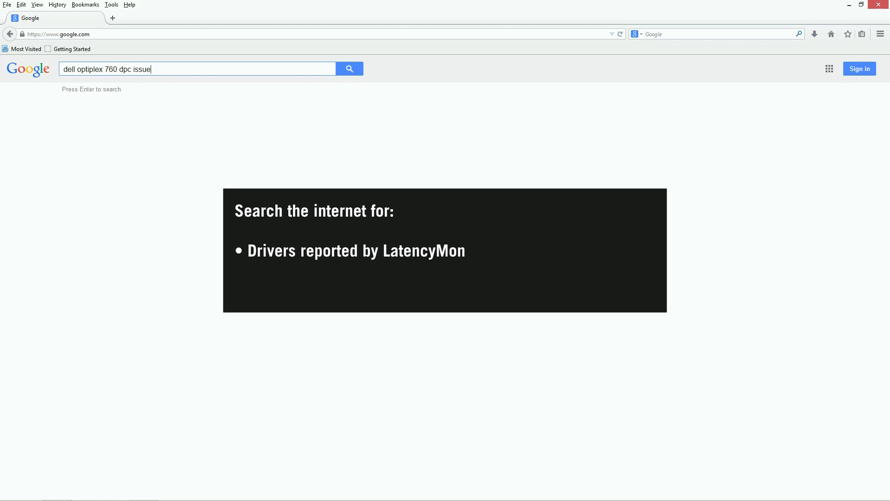
key("Return")
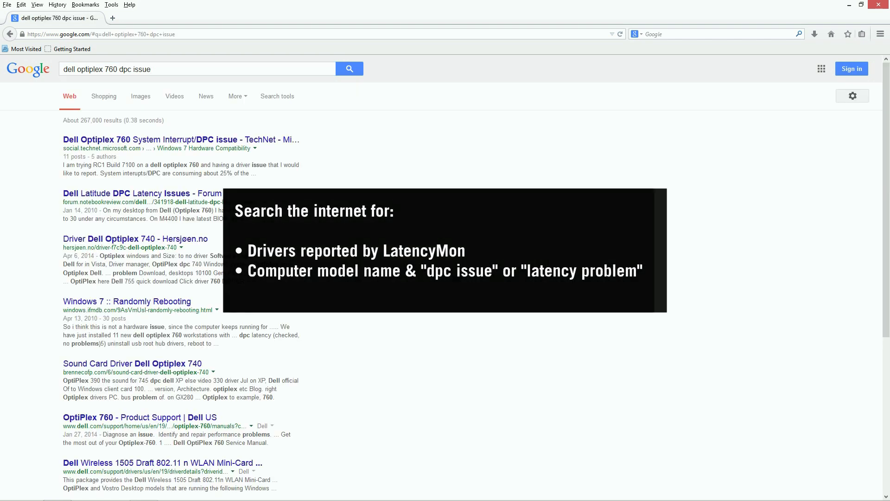
left_click(258, 139)
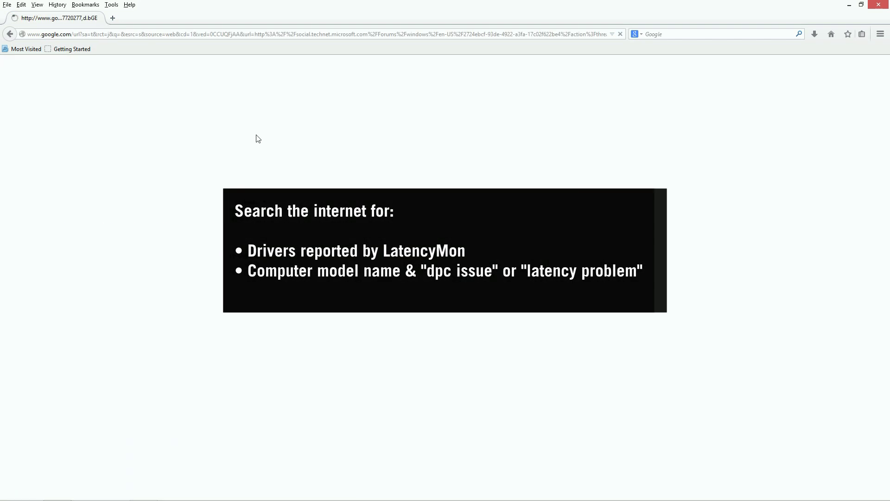